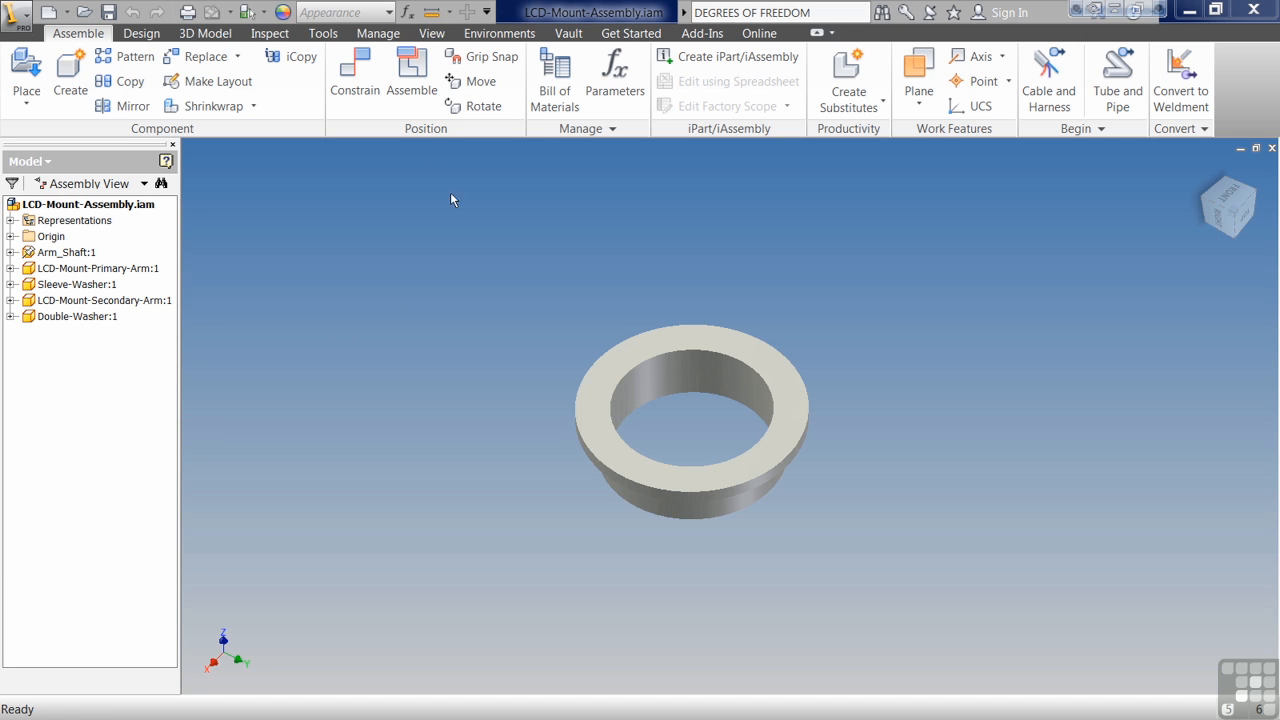
Turn on the degrees-of-freedom symbols for the components of the LCD mount assembly.
click(434, 36)
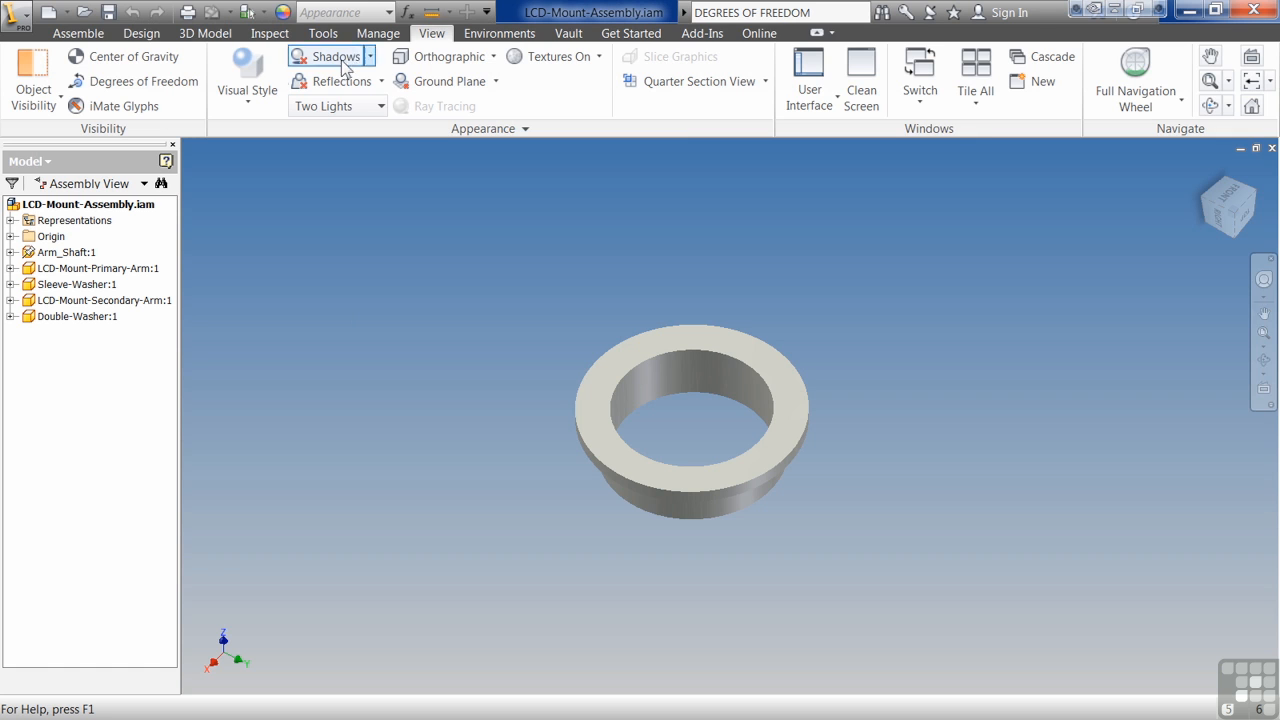
click(175, 87)
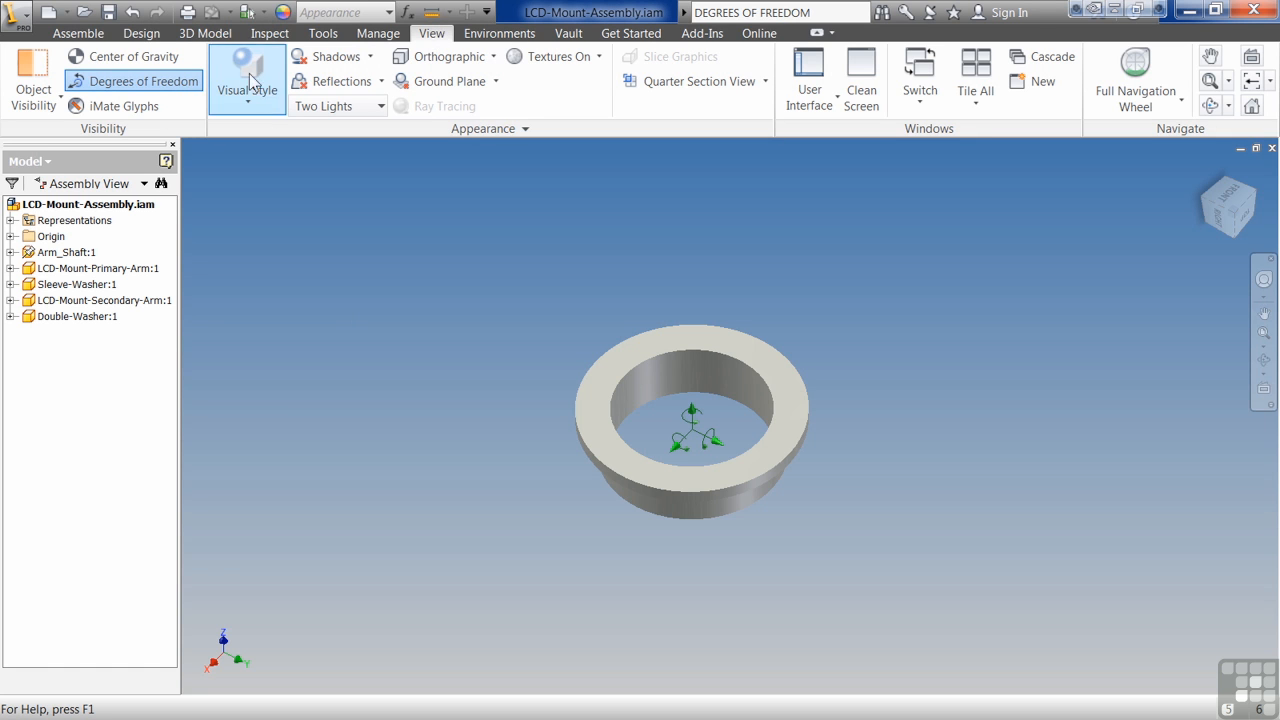
click(78, 33)
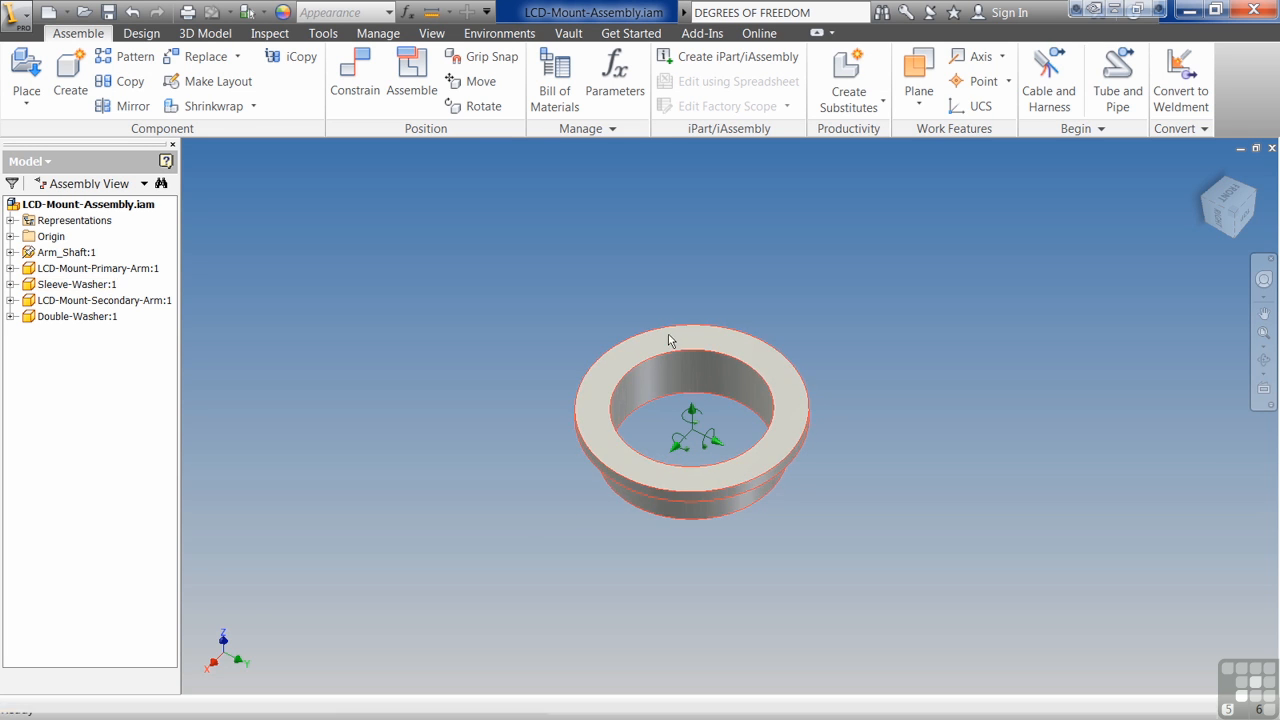
Move the unconstrained sleeve washer freely to a different spot in the assembly.
drag(634, 492, 584, 478)
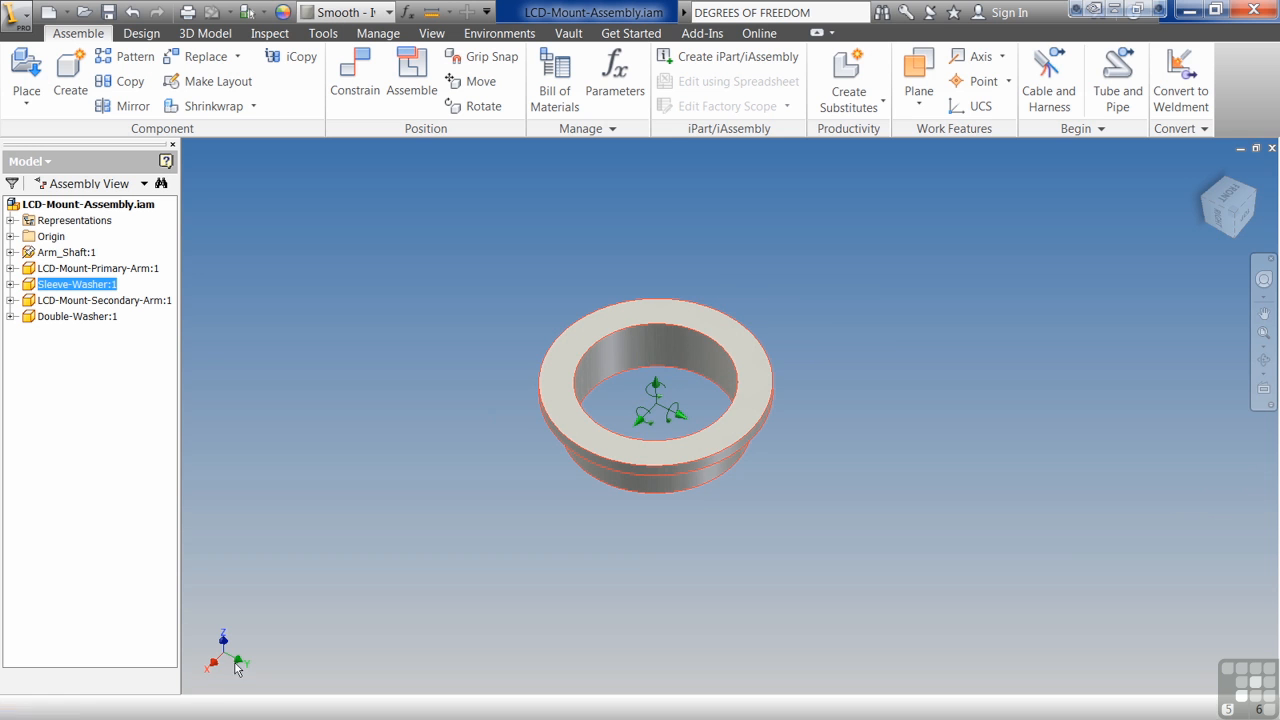
drag(602, 461, 566, 397)
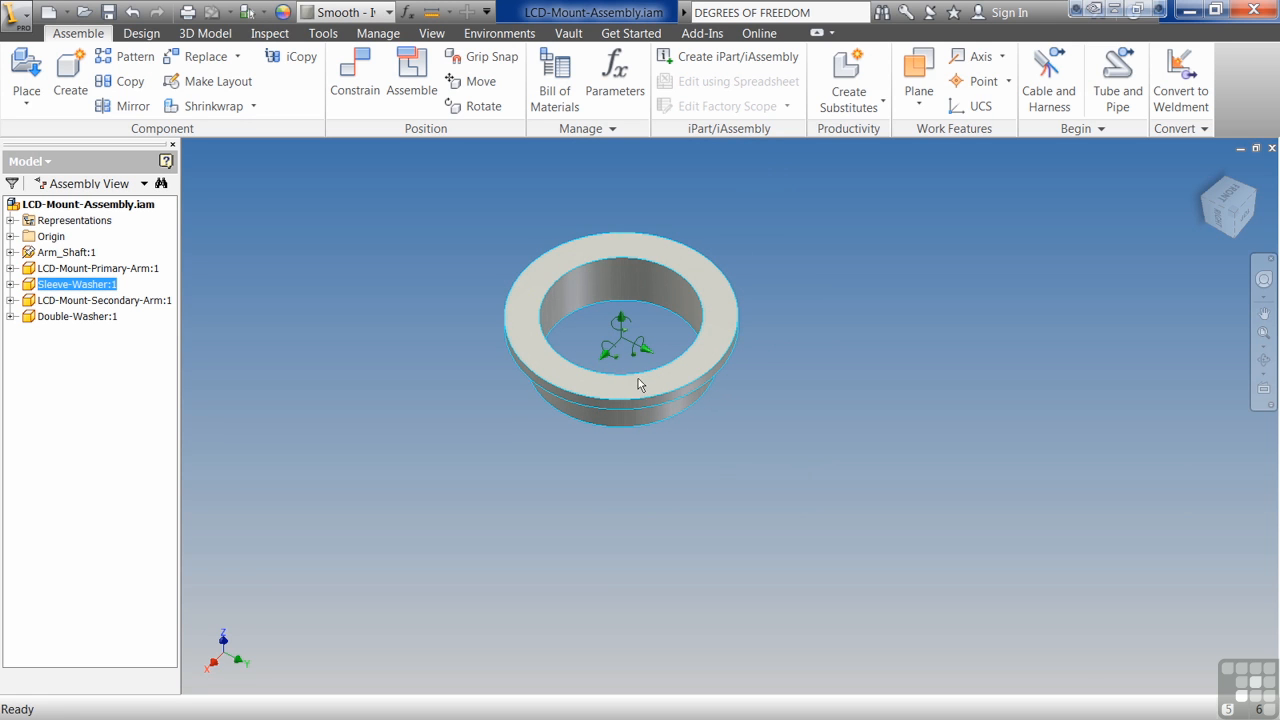
Bring all components into view and examine the arm shaft's degrees of freedom against the other parts.
scroll(480, 335, down, 5)
middle_drag(480, 352, 646, 236)
scroll(642, 318, down, 3)
shift+middle_drag(673, 363, 686, 402)
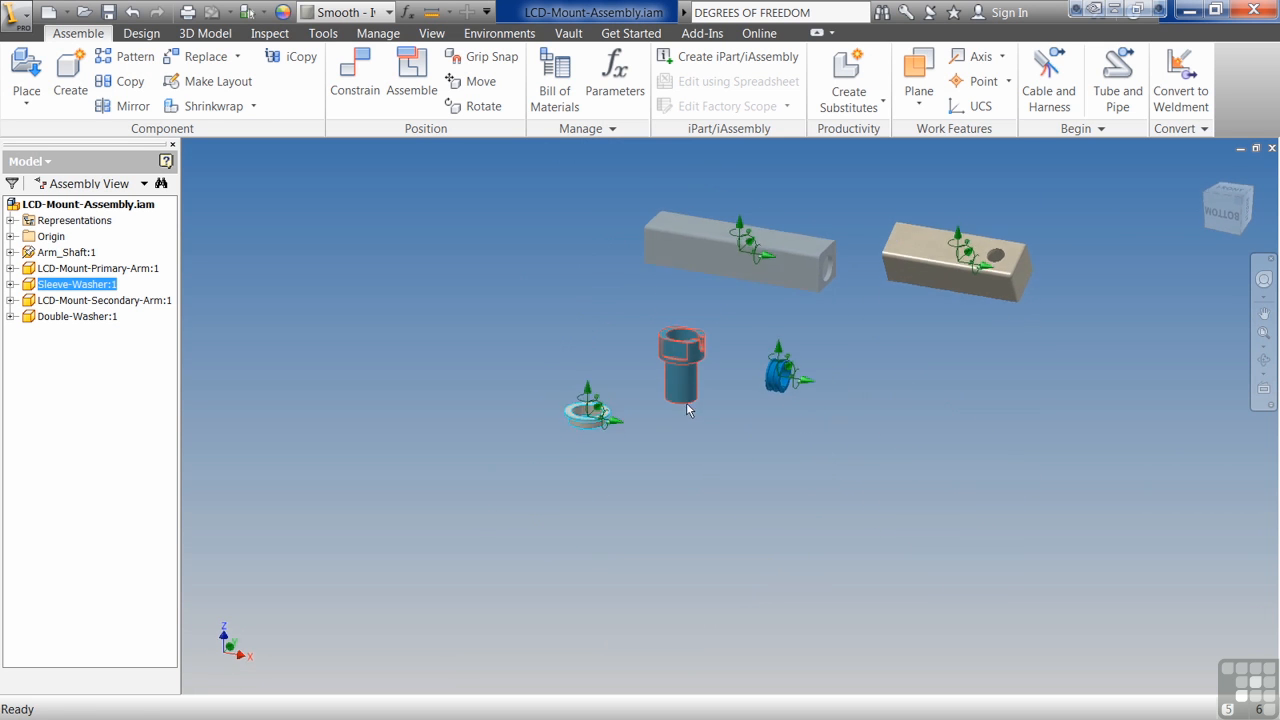
click(686, 392)
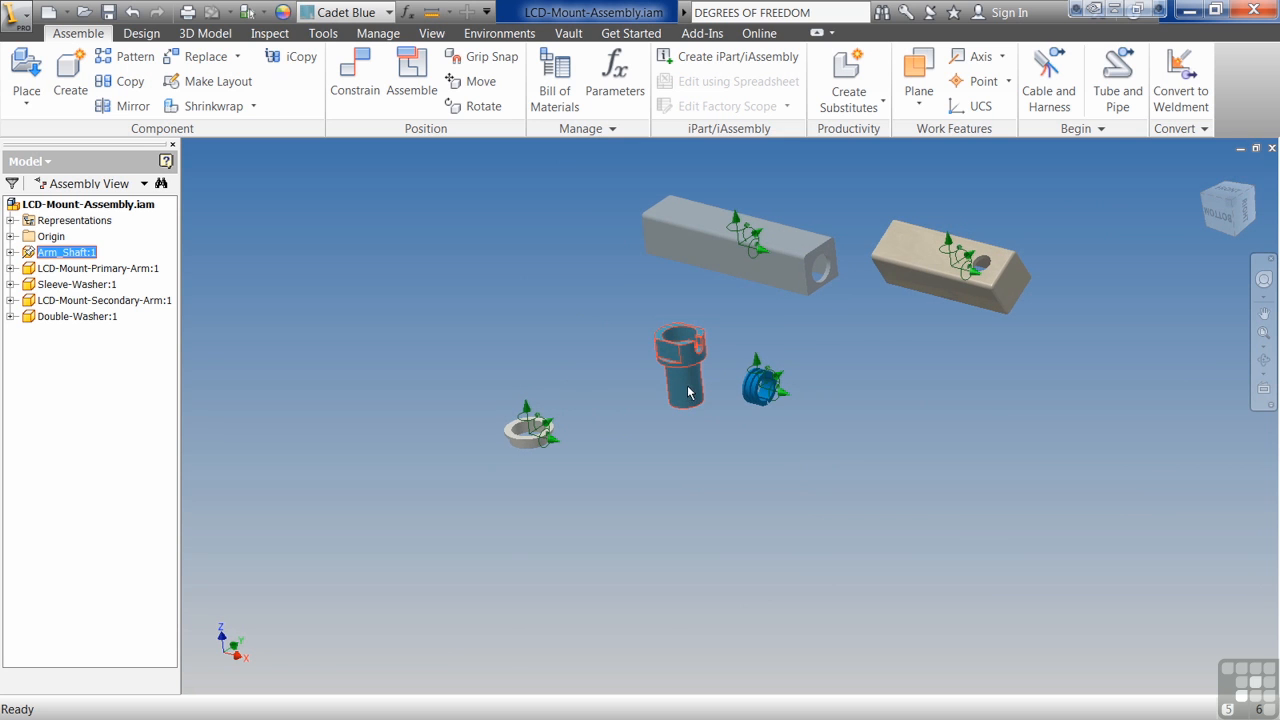
click(655, 458)
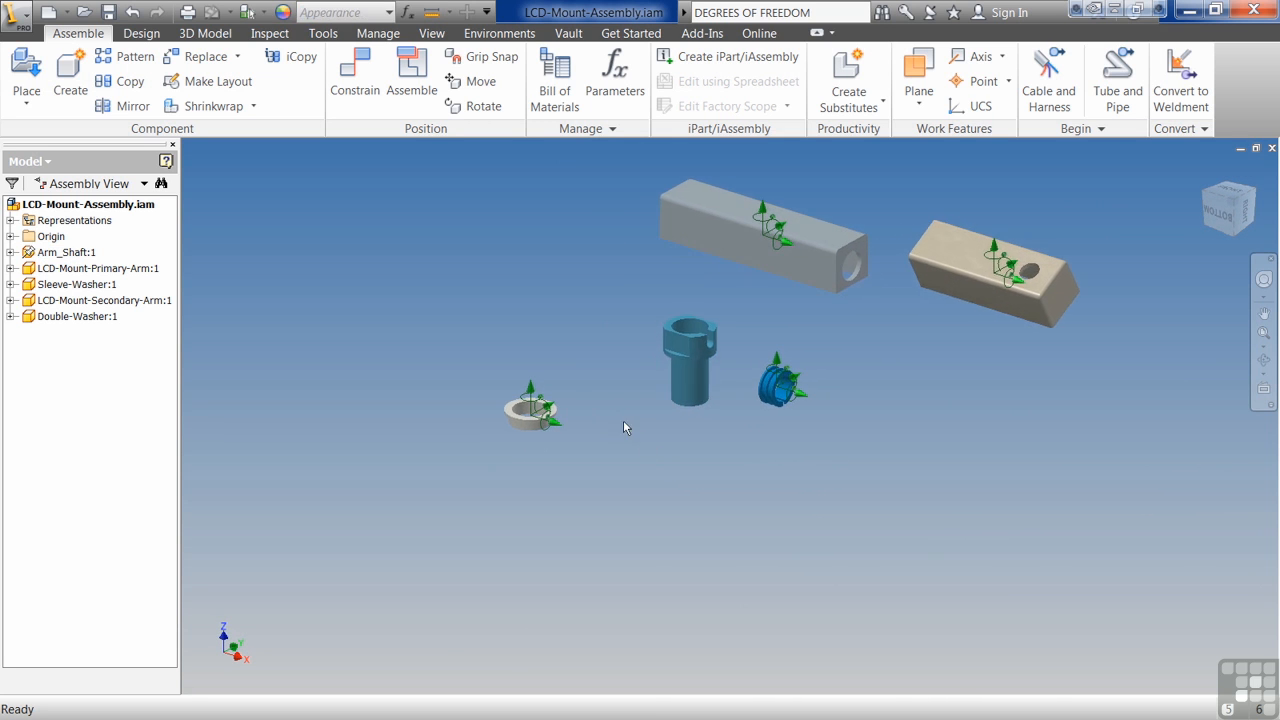
Mate the sleeve washer's axis to the arm shaft's axis with a 0.000 mm offset.
click(355, 68)
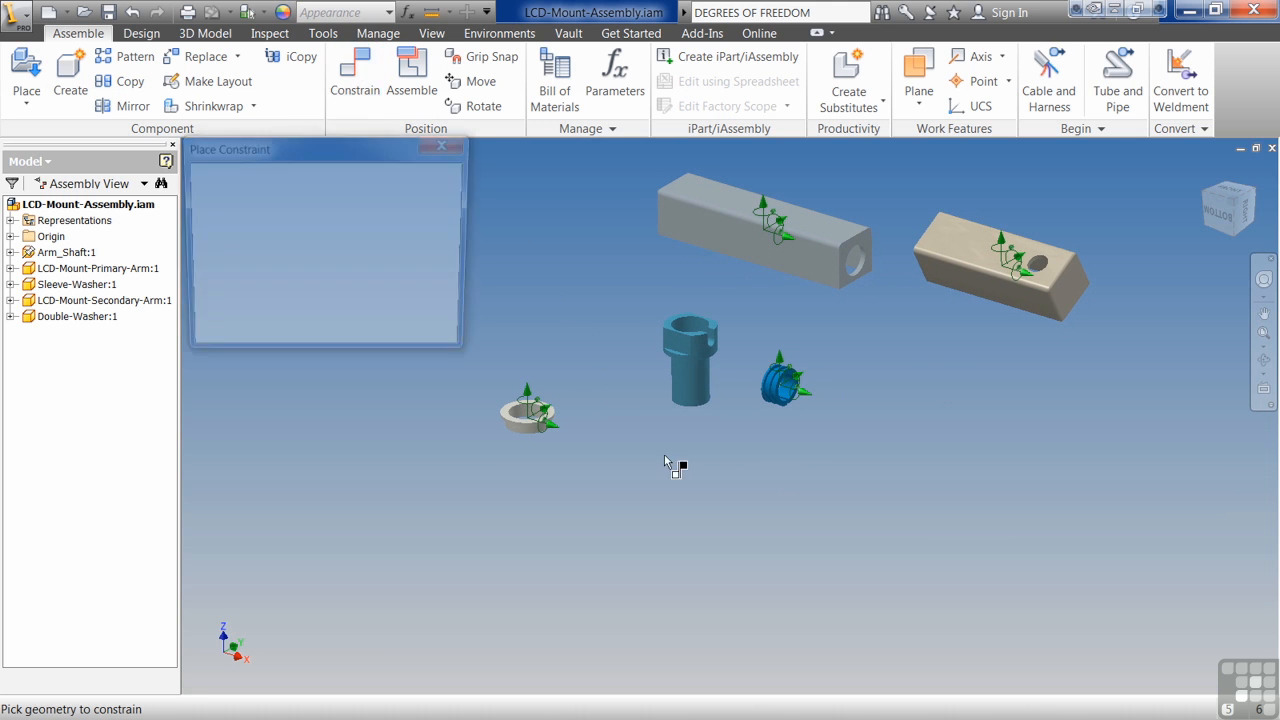
click(690, 392)
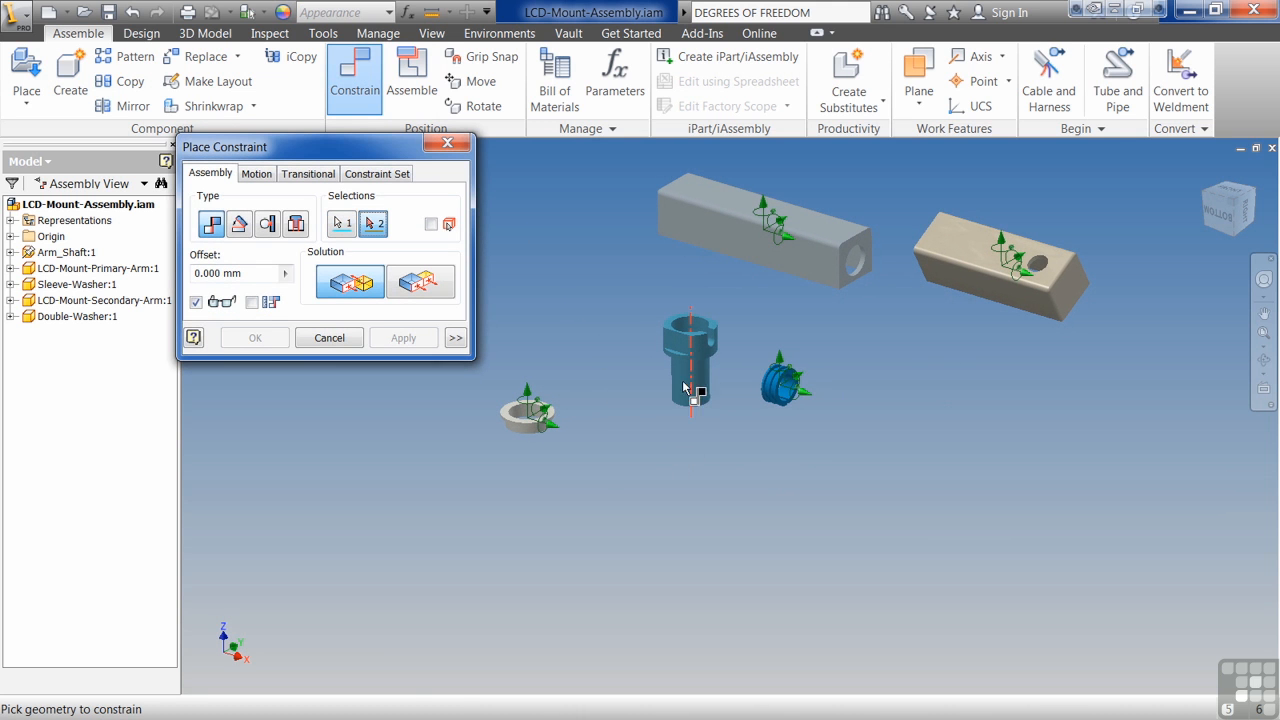
scroll(522, 416, up, 5)
click(520, 416)
scroll(521, 410, down, 4)
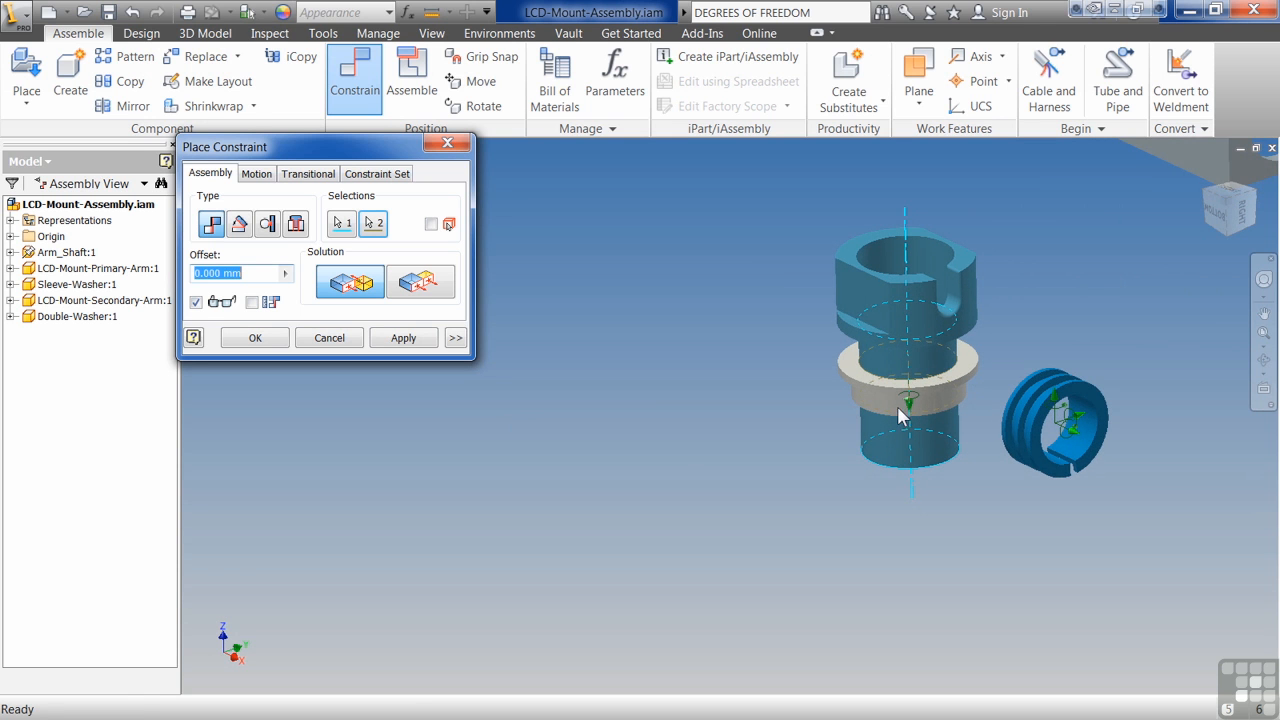
click(265, 340)
Slide the sleeve washer along the arm shaft and return to a wider view of the components.
drag(898, 418, 938, 403)
key(F5)
key(F5)
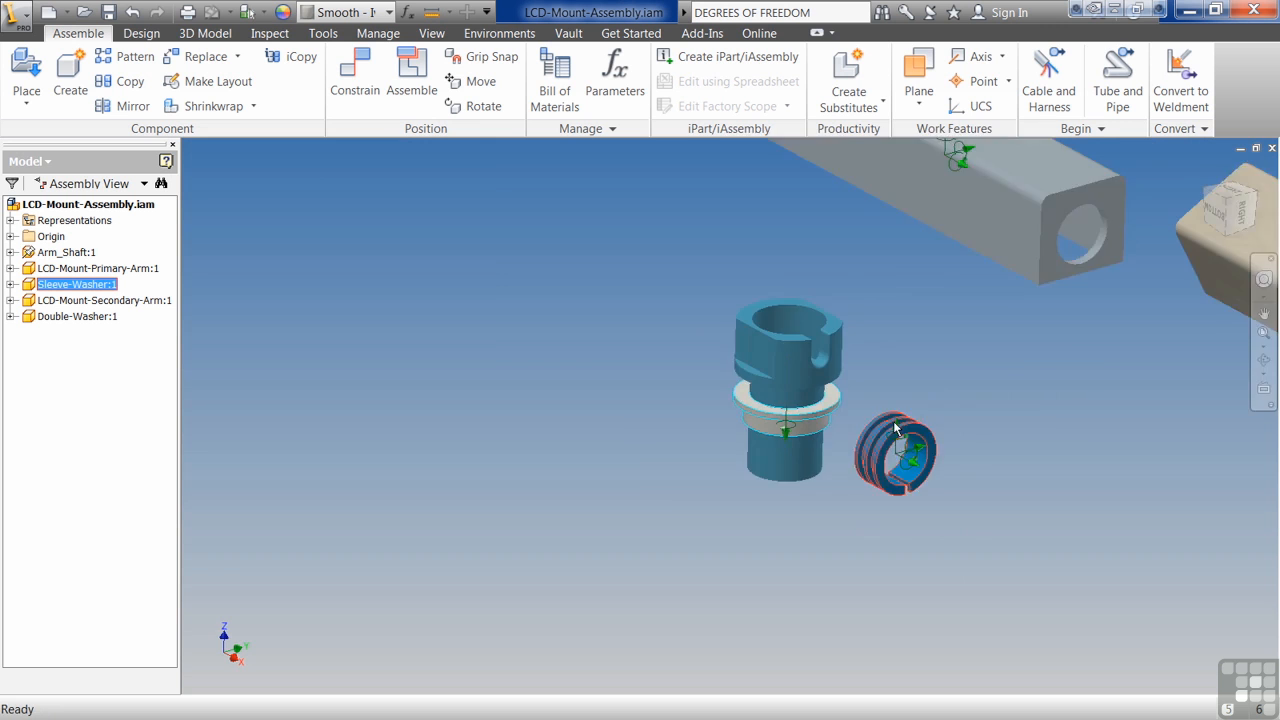
Insert the double washer's middle ring edge into the hole at the primary arm's end, opposed, with a 0.000 mm offset.
click(377, 95)
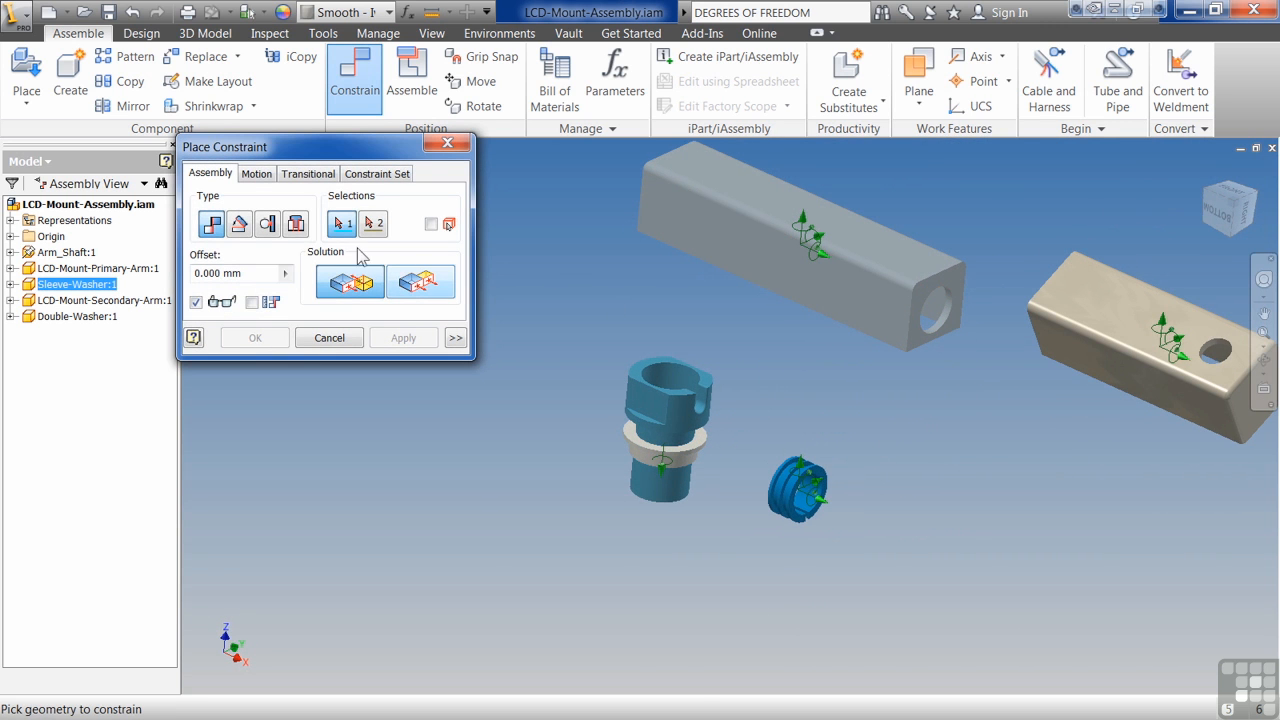
click(296, 223)
click(949, 321)
shift+middle_drag(796, 476, 971, 486)
scroll(960, 478, down, 3)
scroll(922, 458, down, 2)
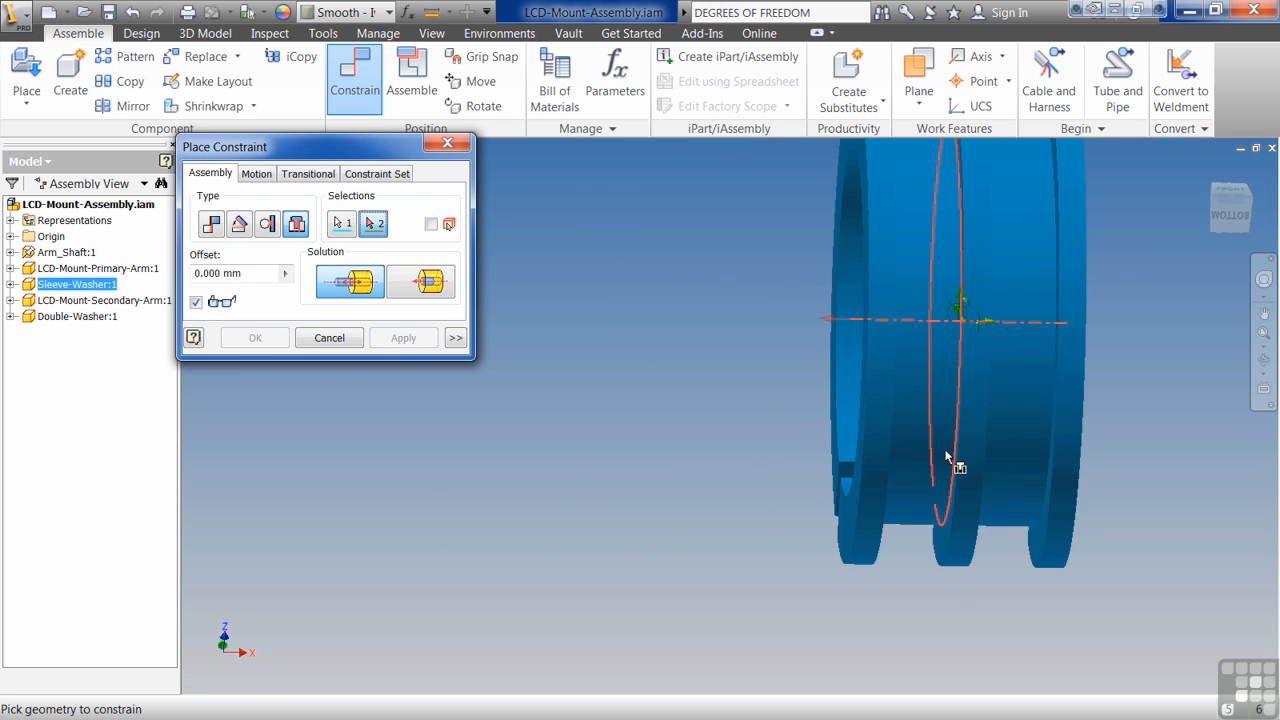
click(950, 457)
scroll(856, 464, up, 5)
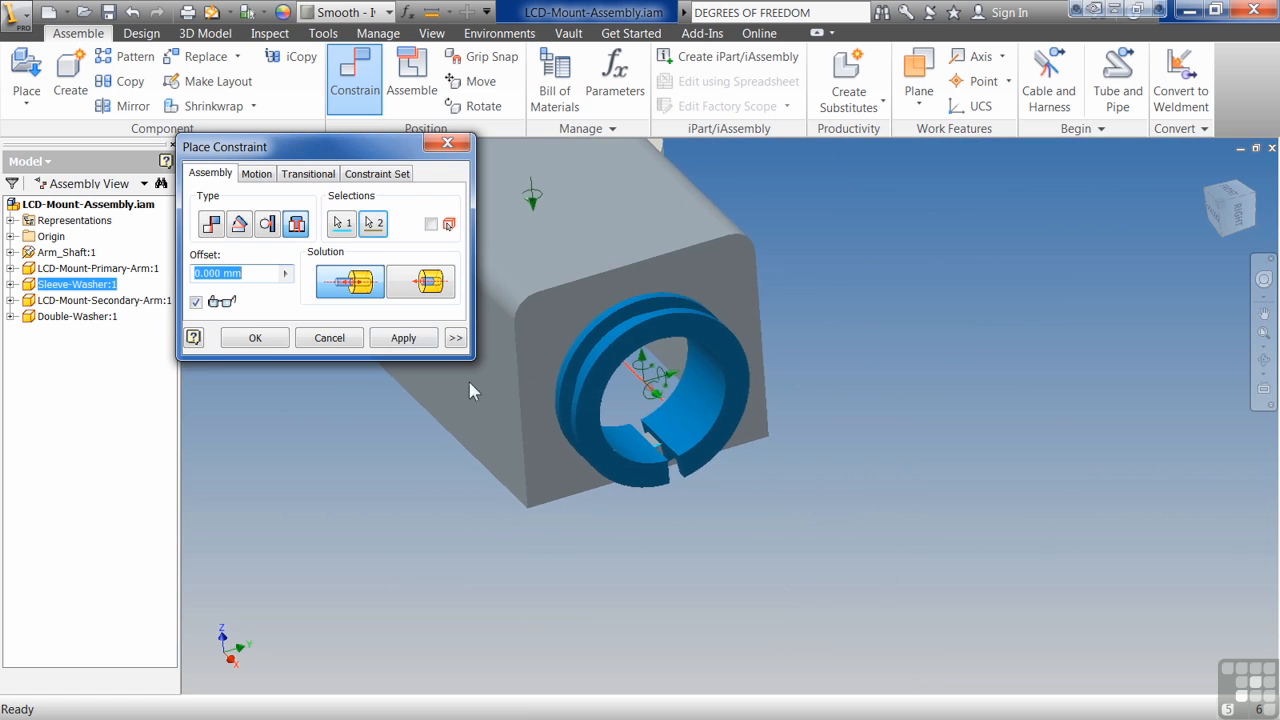
click(255, 337)
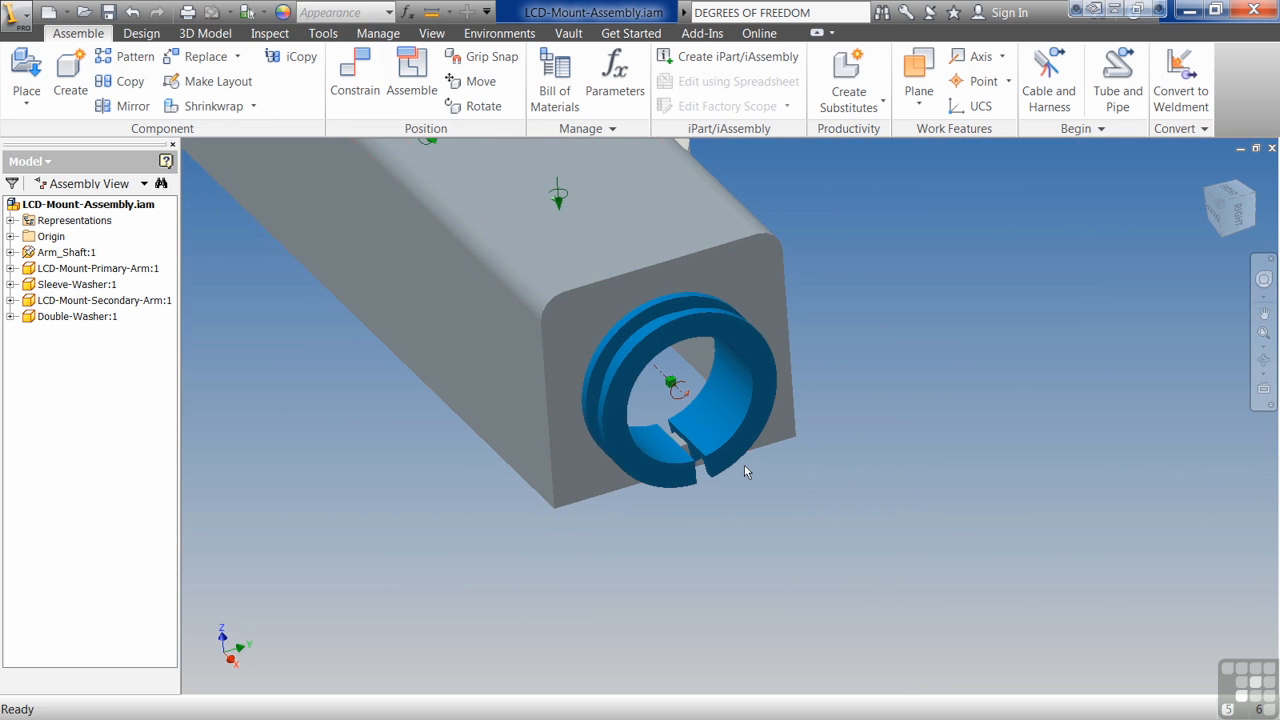
Move the primary arm past the shaft, and shift it again by pulling on the inserted double washer.
drag(680, 393, 432, 344)
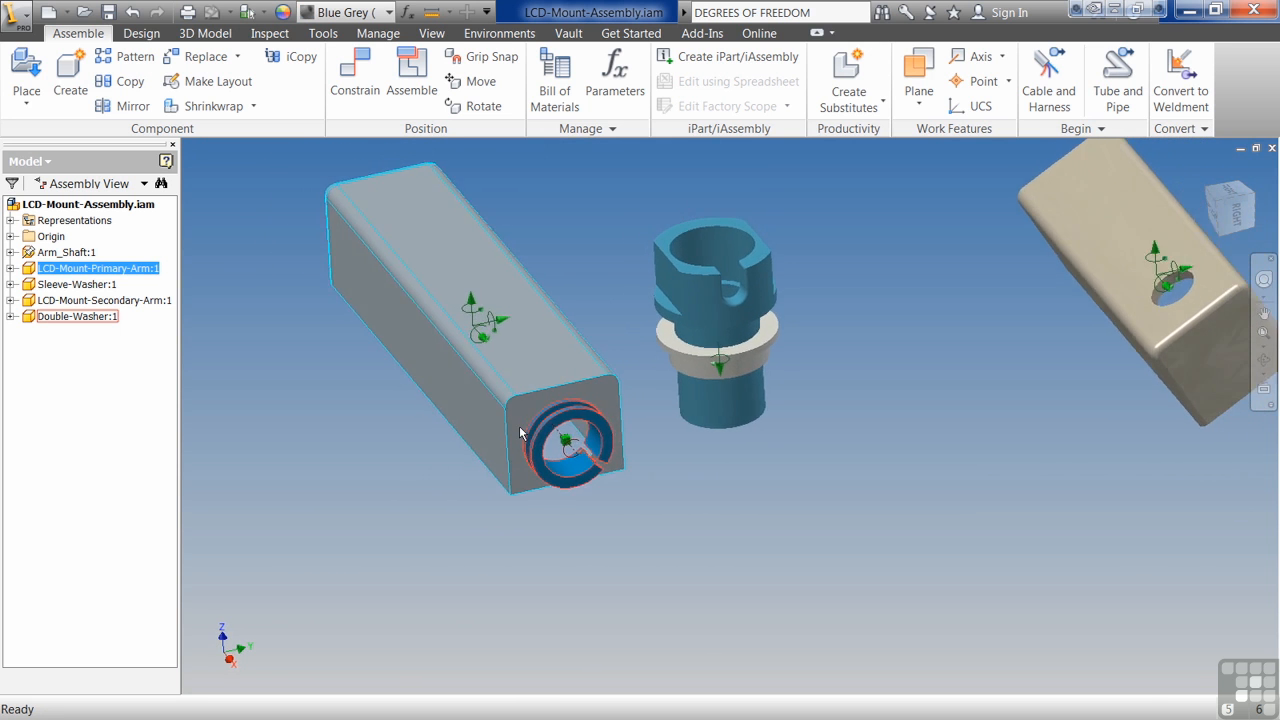
scroll(530, 460, down, 2)
scroll(730, 490, up, 5)
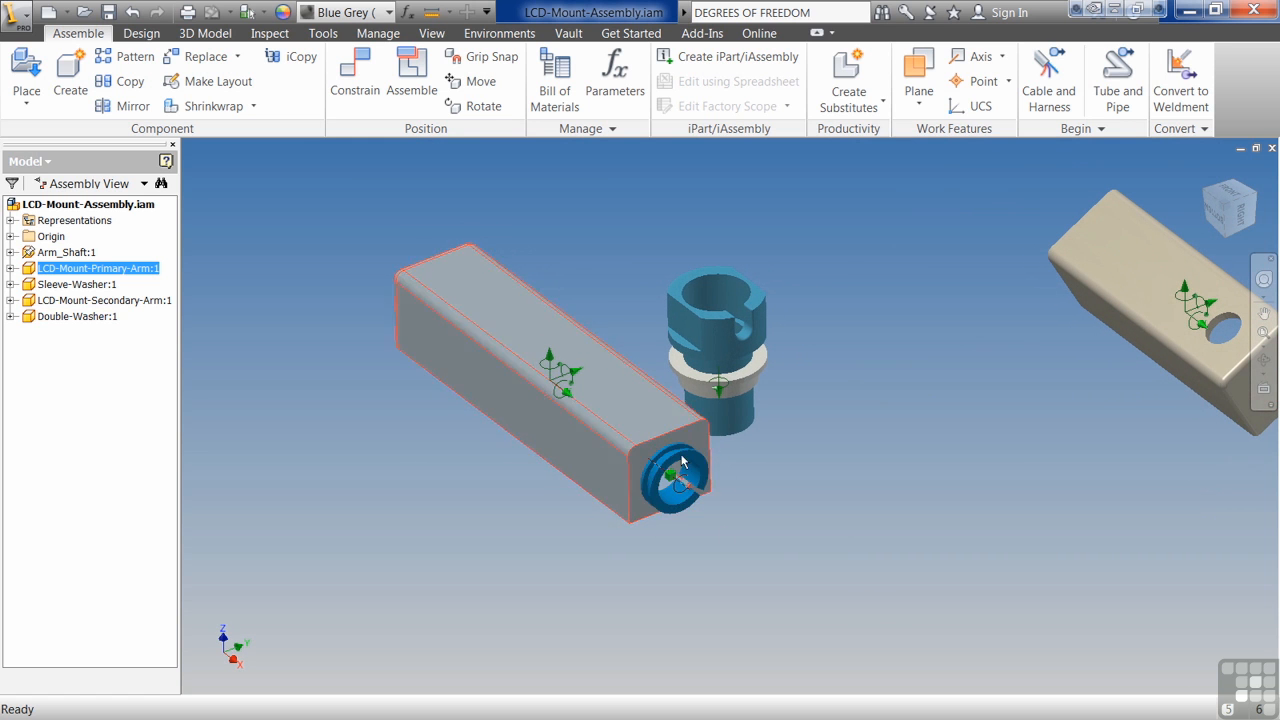
drag(677, 511, 633, 478)
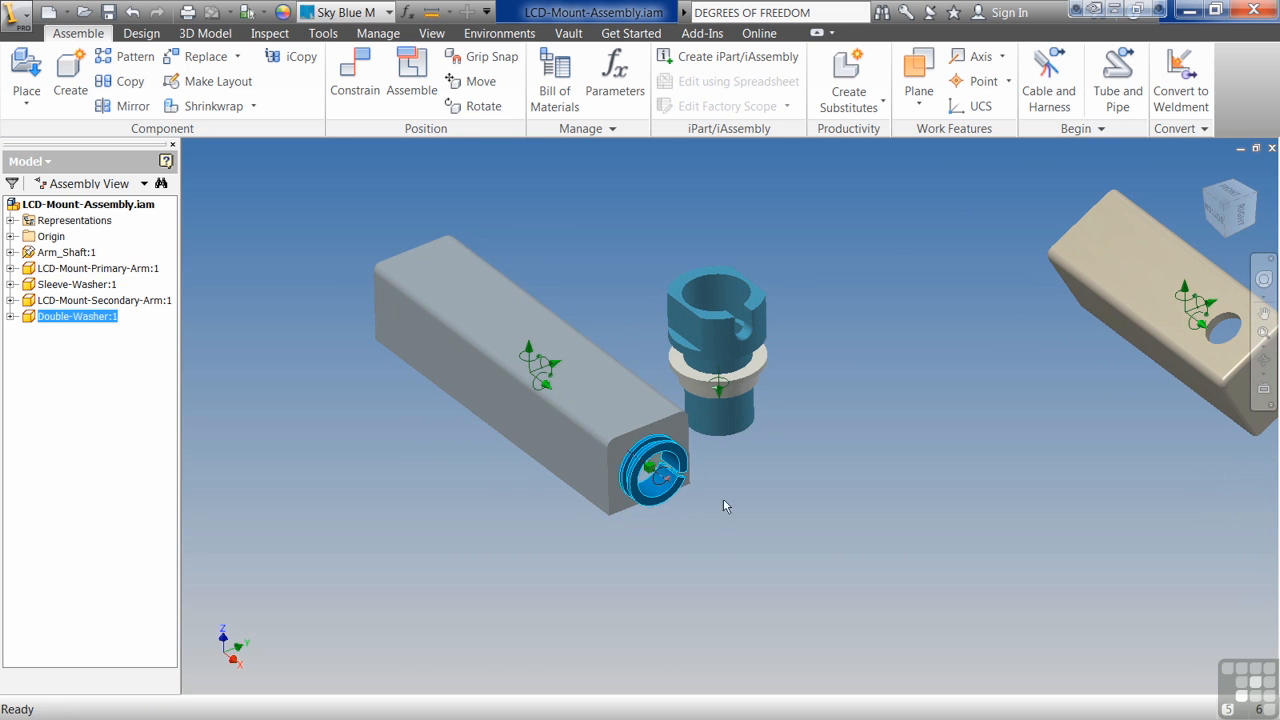
Slide the sleeve washer along the shaft's axis again to check its remaining freedom.
drag(727, 377, 732, 412)
shift+middle_drag(734, 415, 773, 485)
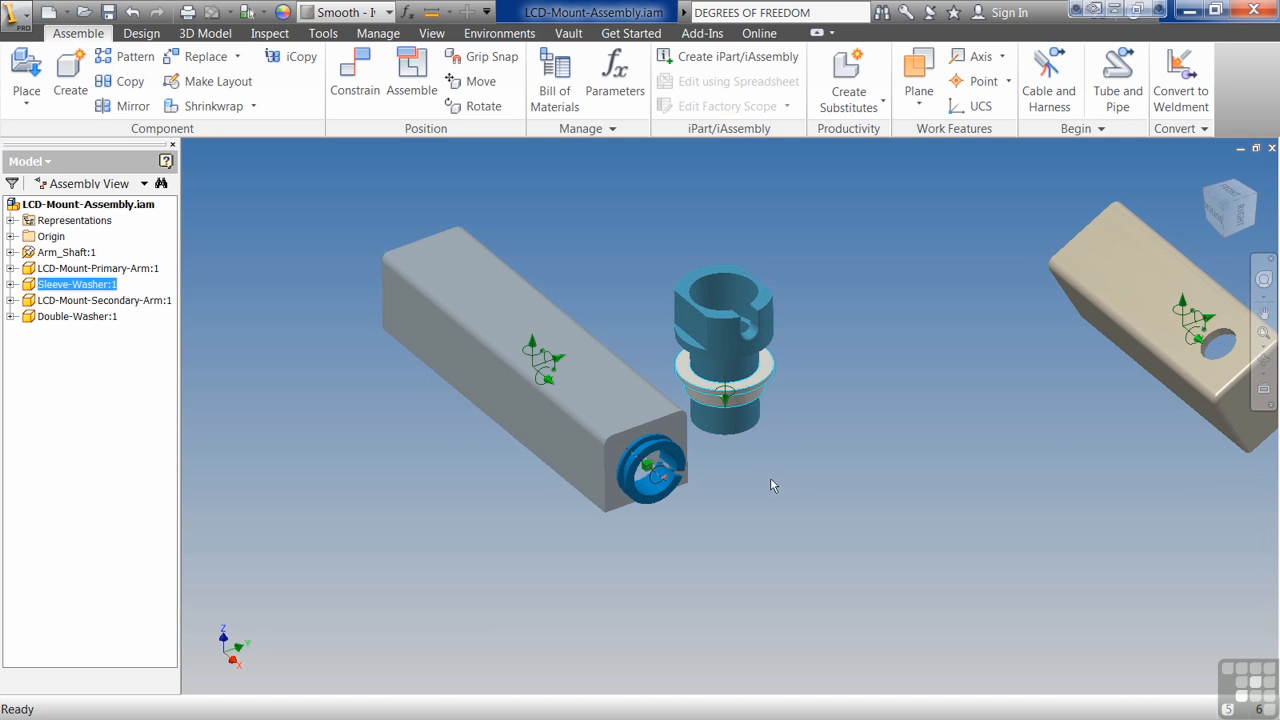
click(758, 395)
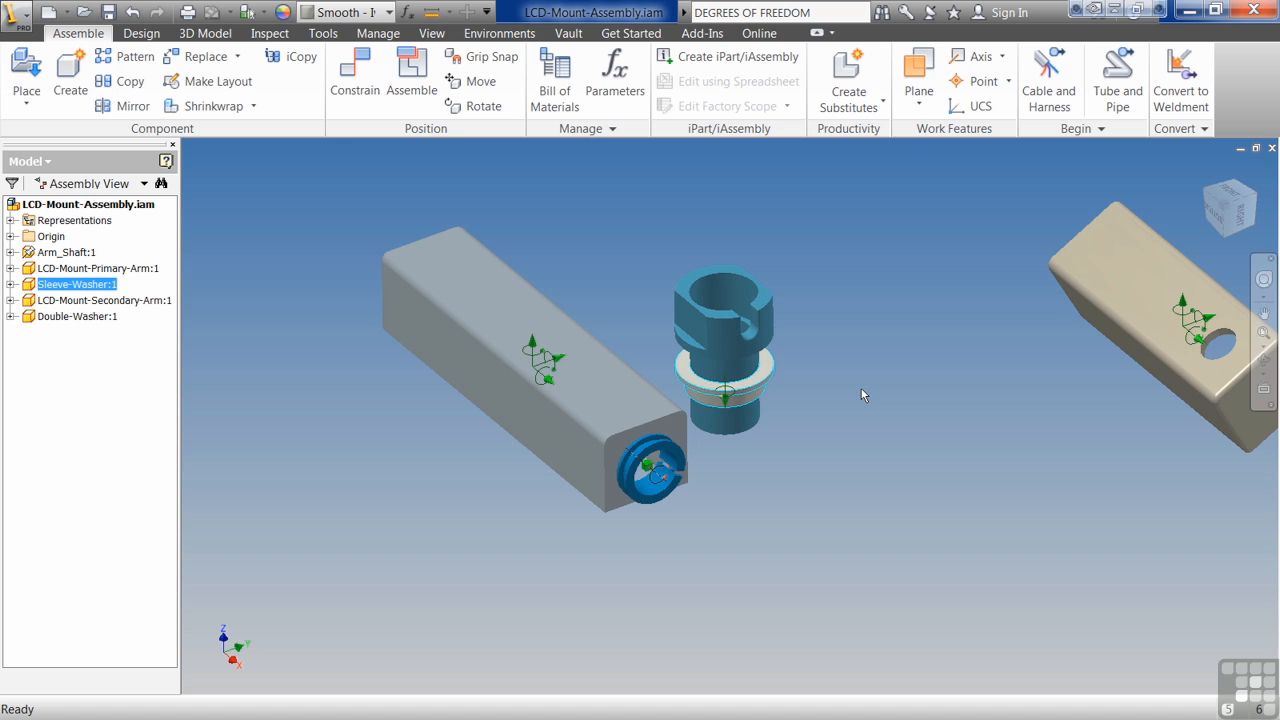
scroll(863, 390, up, 1)
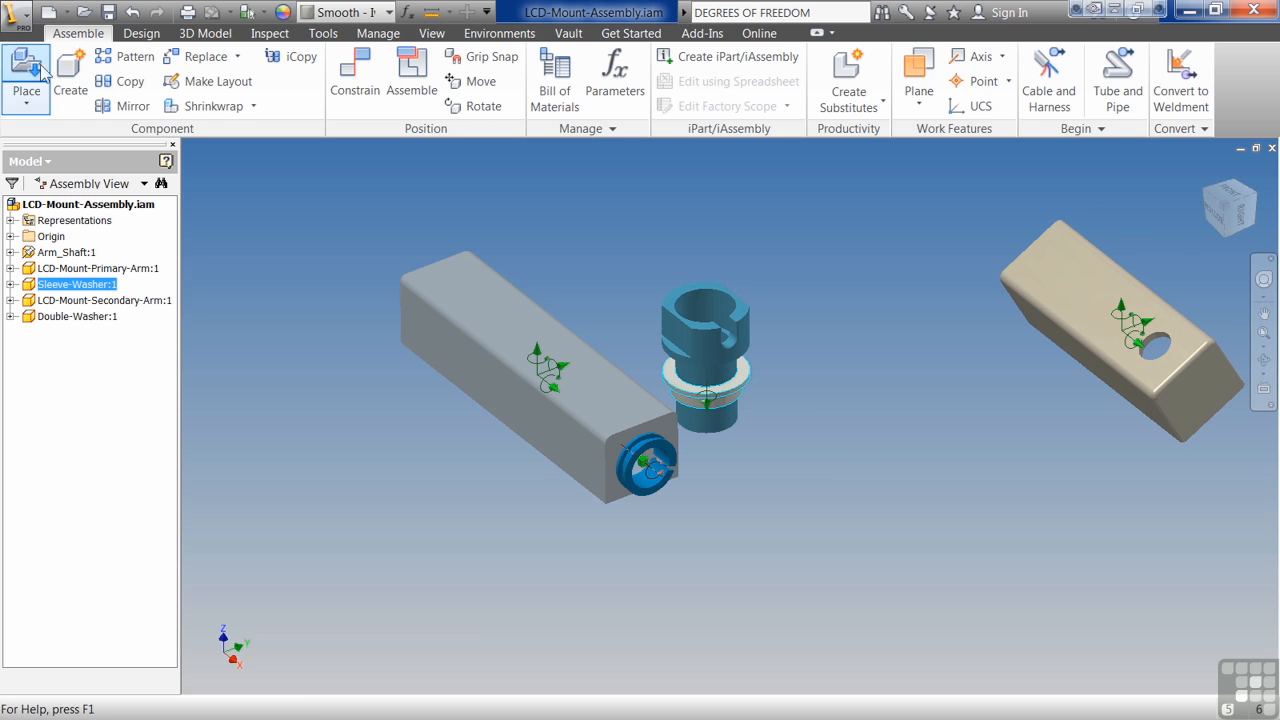
Open the Design-Robot - II.iam assembly from the Design Robot folder in Chapter 6.
click(84, 12)
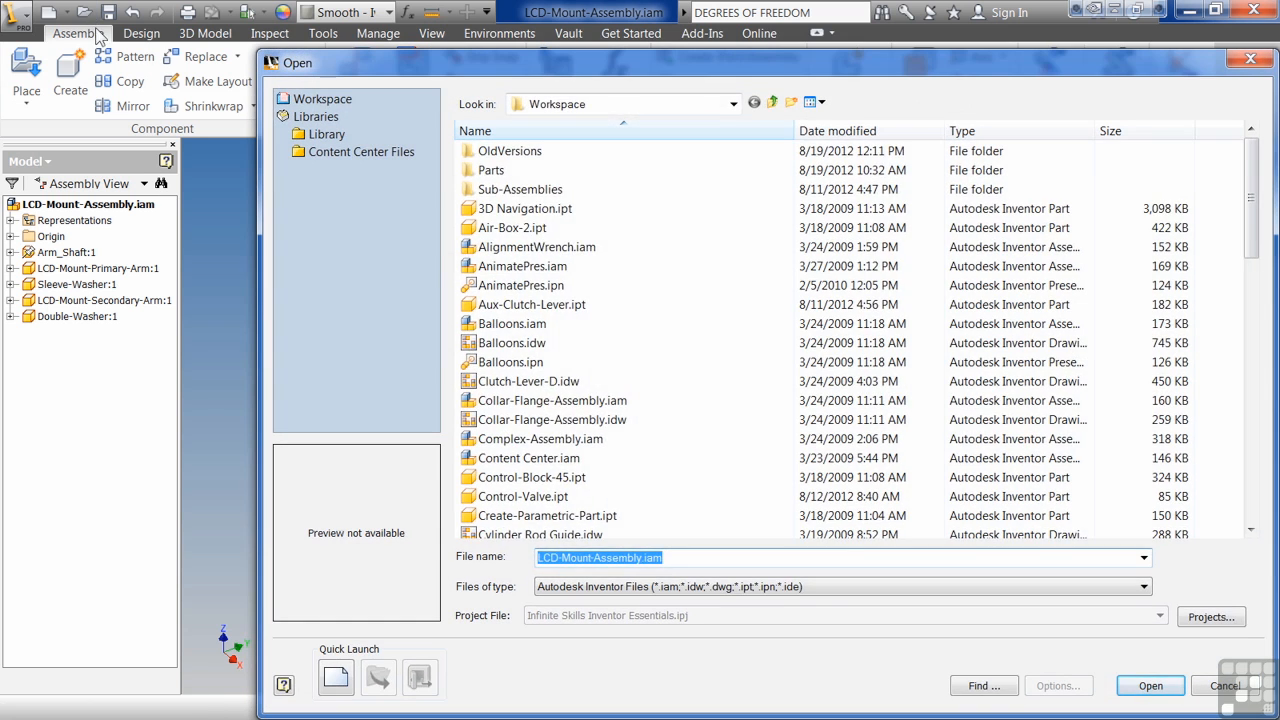
click(772, 103)
double_click(546, 151)
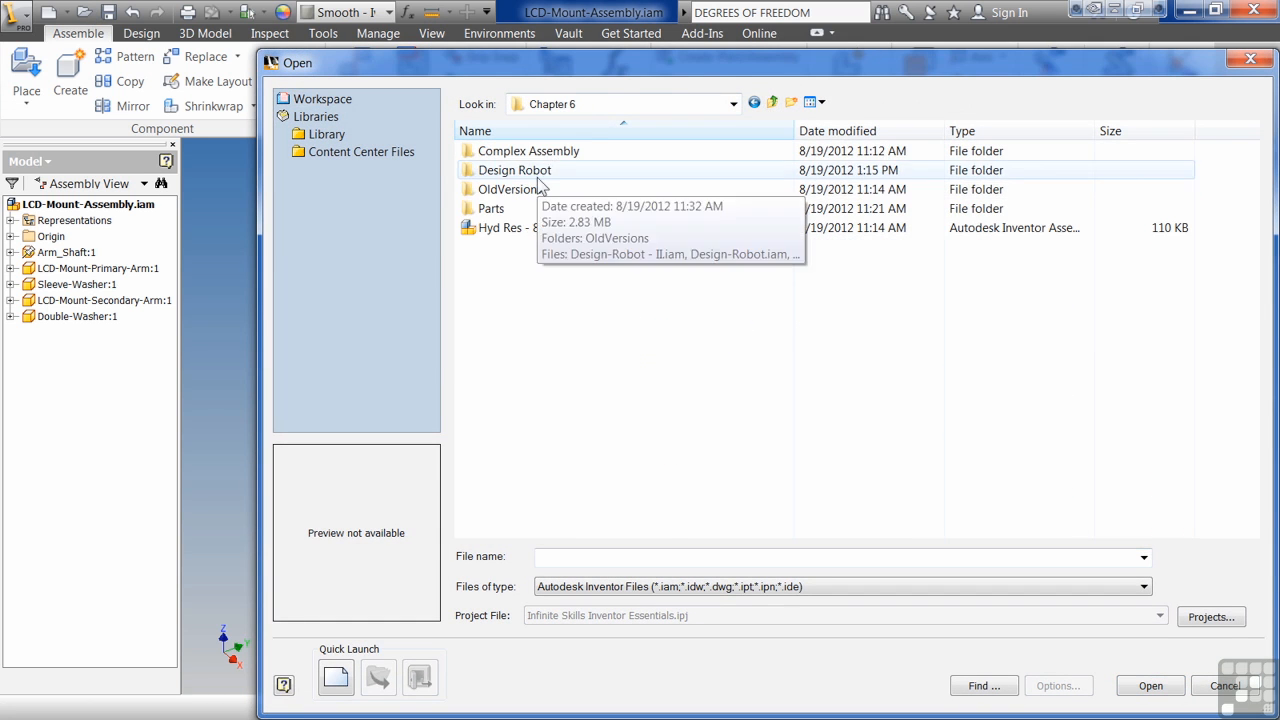
double_click(543, 170)
double_click(543, 170)
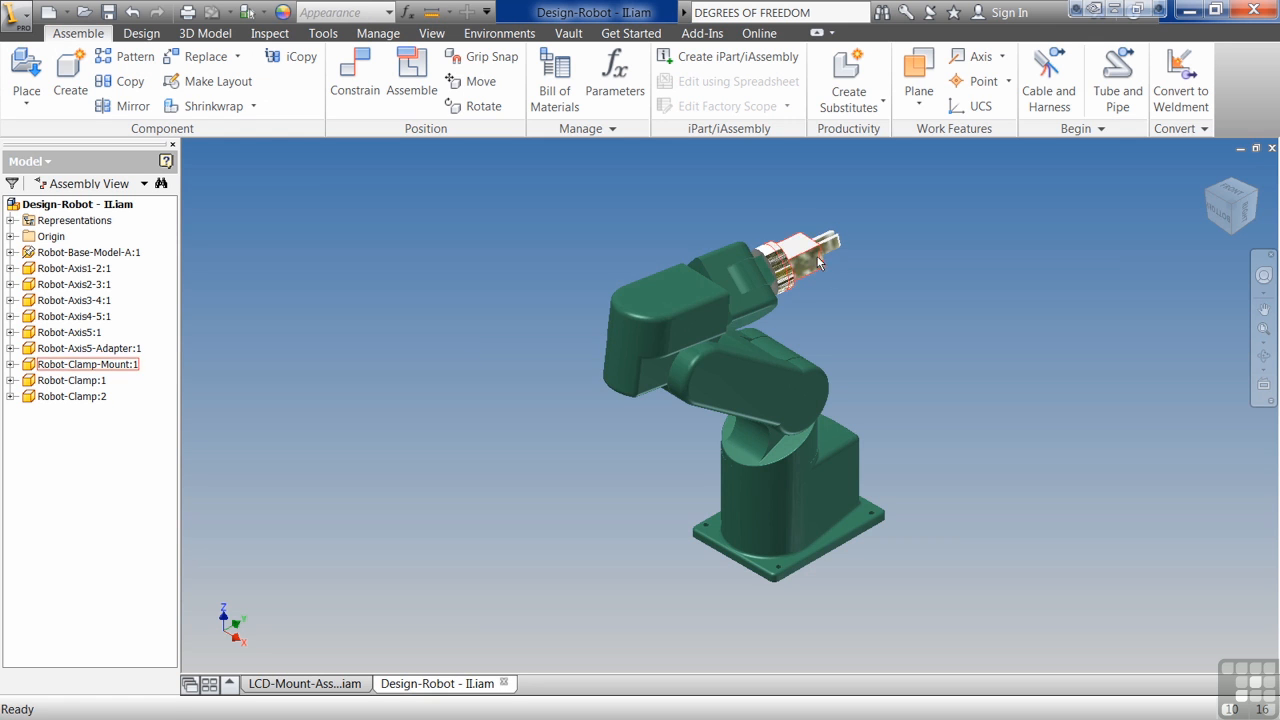
Swing the robot's arm segments about their joints into a new pose with the gripper reaching outward.
drag(757, 278, 712, 228)
drag(746, 288, 760, 331)
click(897, 338)
shift+middle_drag(900, 334, 1069, 425)
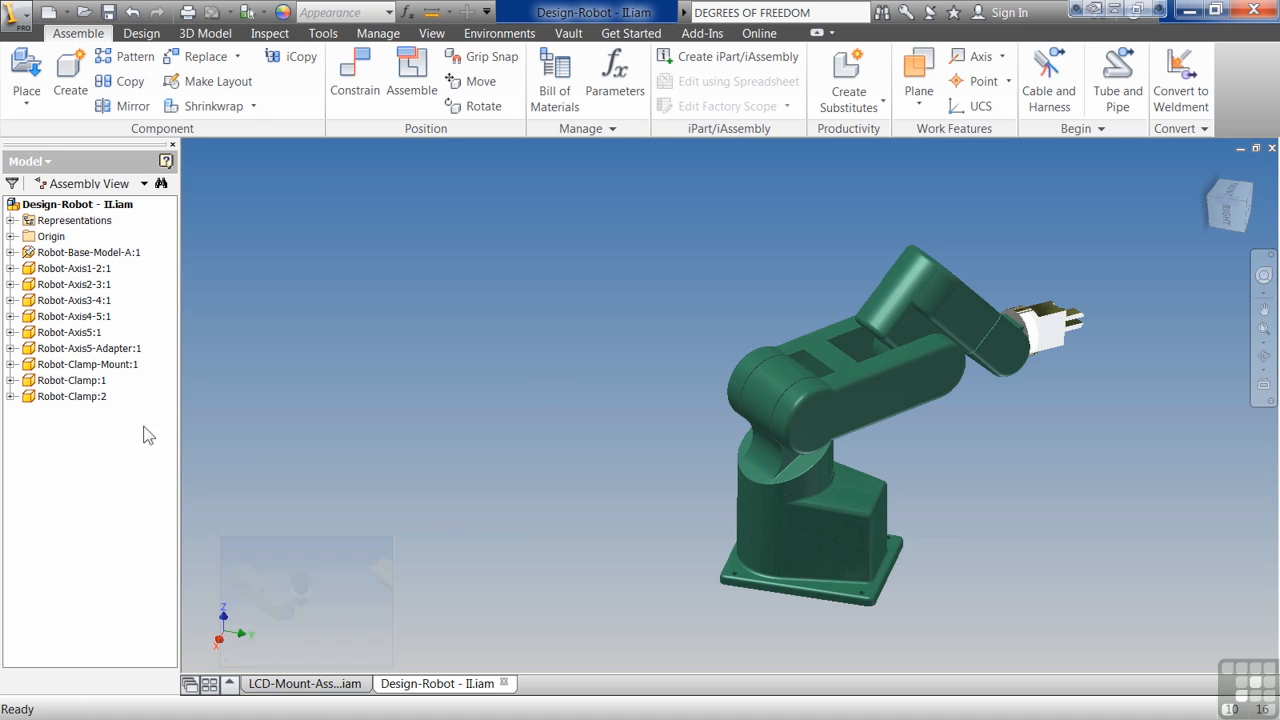
Examine the constraints listed under Robot-Axis3-4, Robot-Axis2-3, Robot-Axis1-2 and Robot-Base-Model-A.
click(10, 300)
click(10, 284)
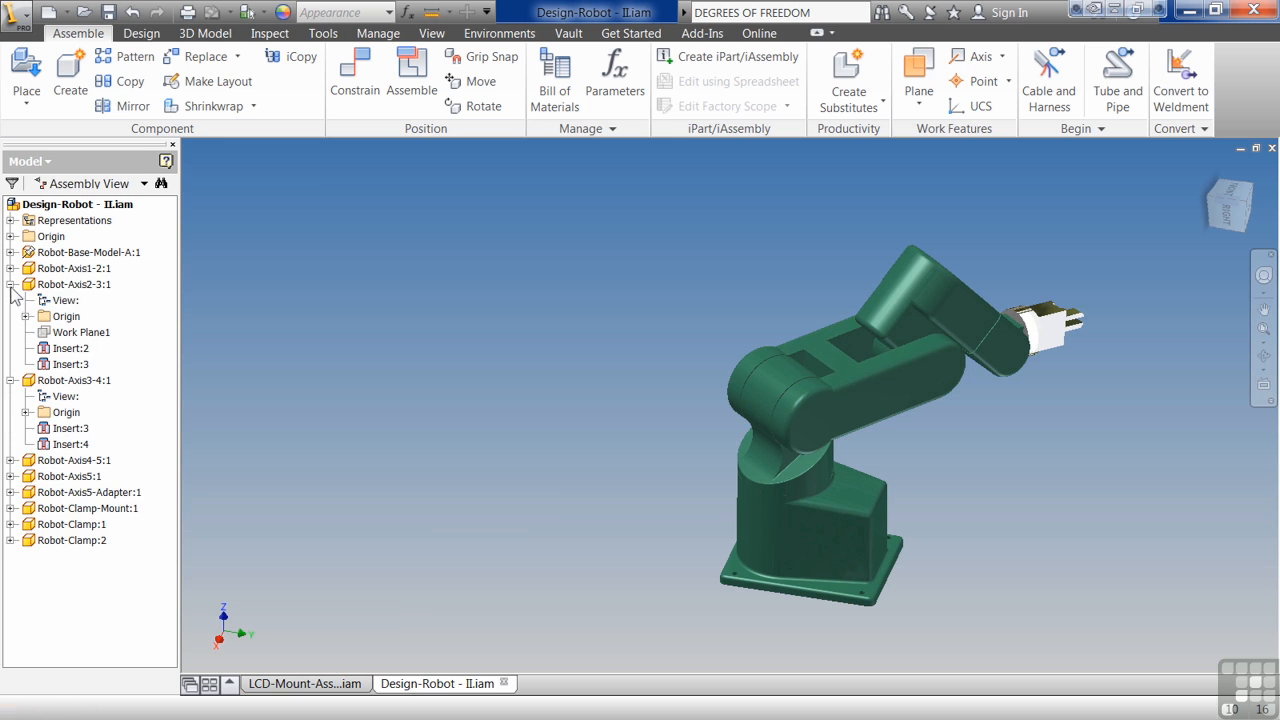
click(10, 268)
click(10, 252)
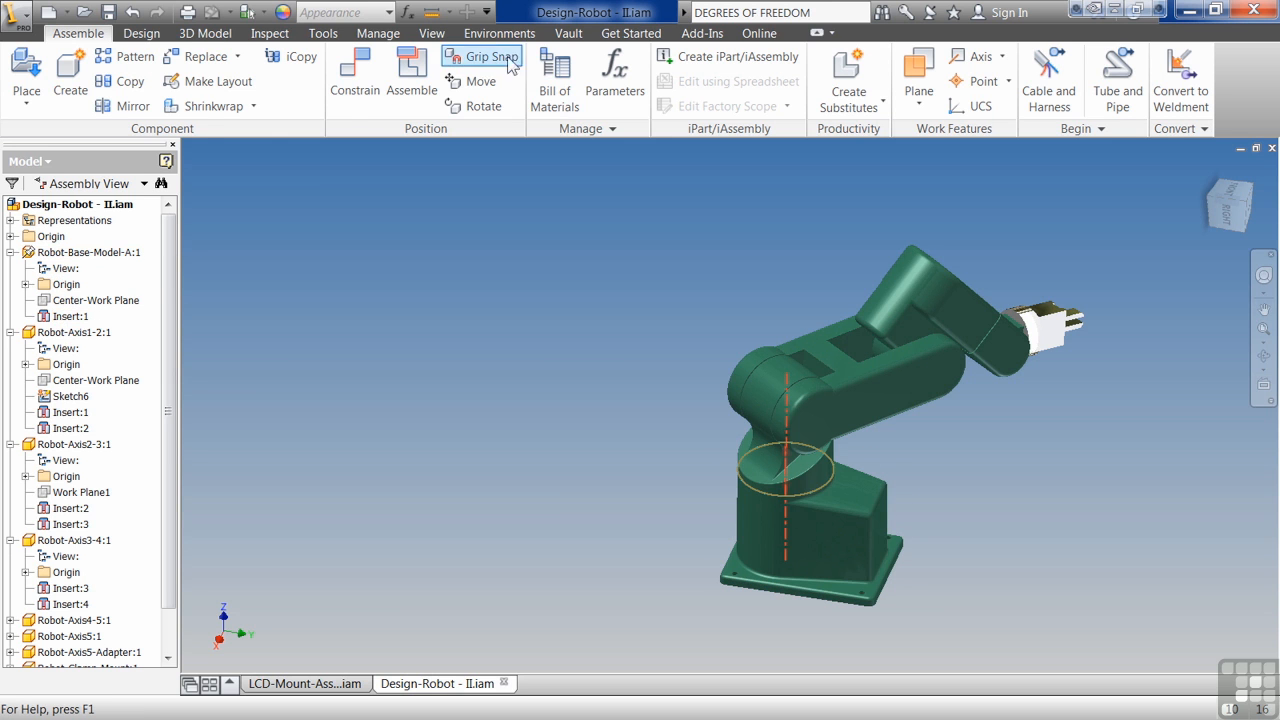
Turn on the degrees-of-freedom symbols for the robot assembly.
click(432, 33)
click(152, 90)
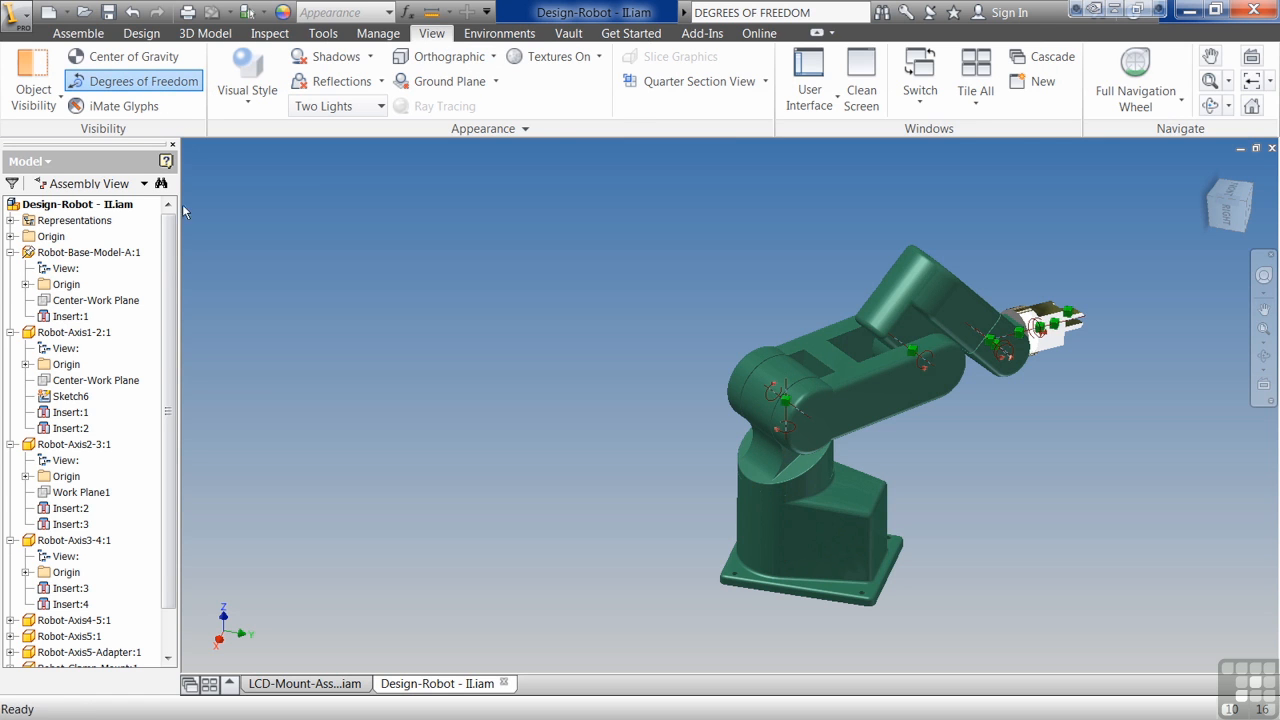
Examine the constraints listed under both Robot-Clamp parts, Robot-Clamp-Mount, Robot-Axis5-Adapter and Robot-Axis5.
scroll(85, 610, down, 1)
click(11, 651)
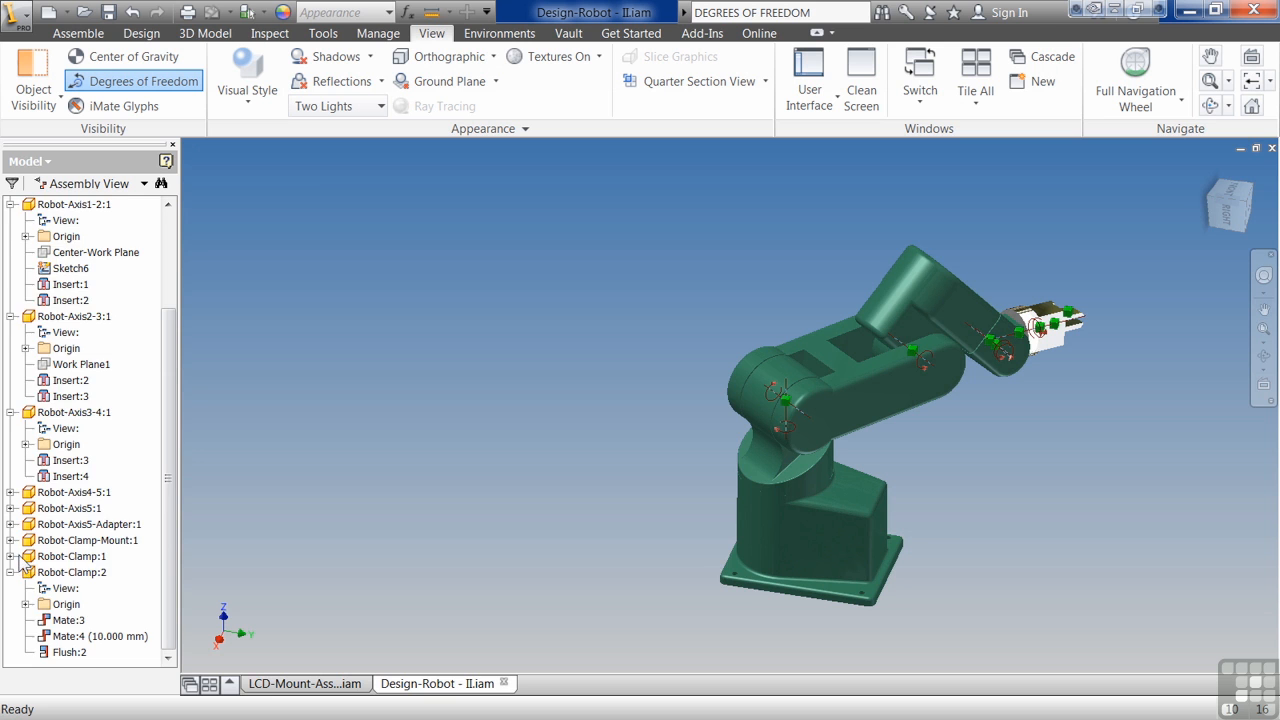
click(12, 556)
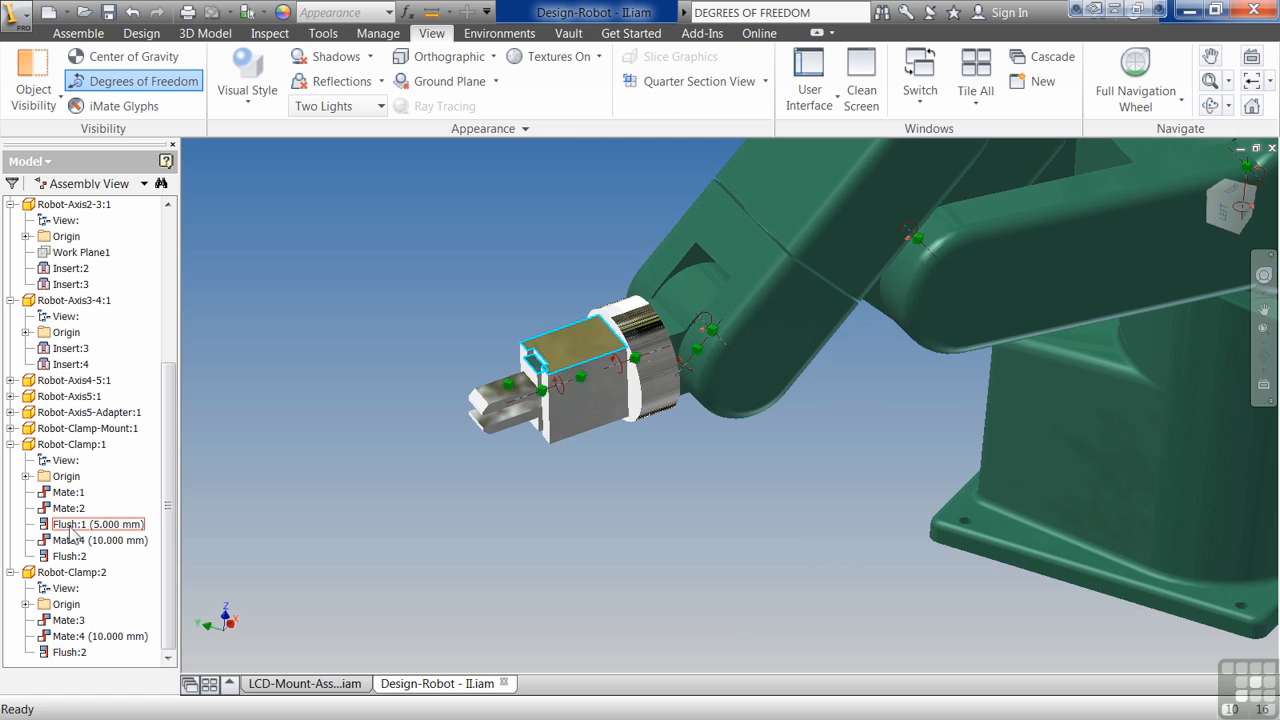
click(10, 428)
click(10, 412)
click(10, 396)
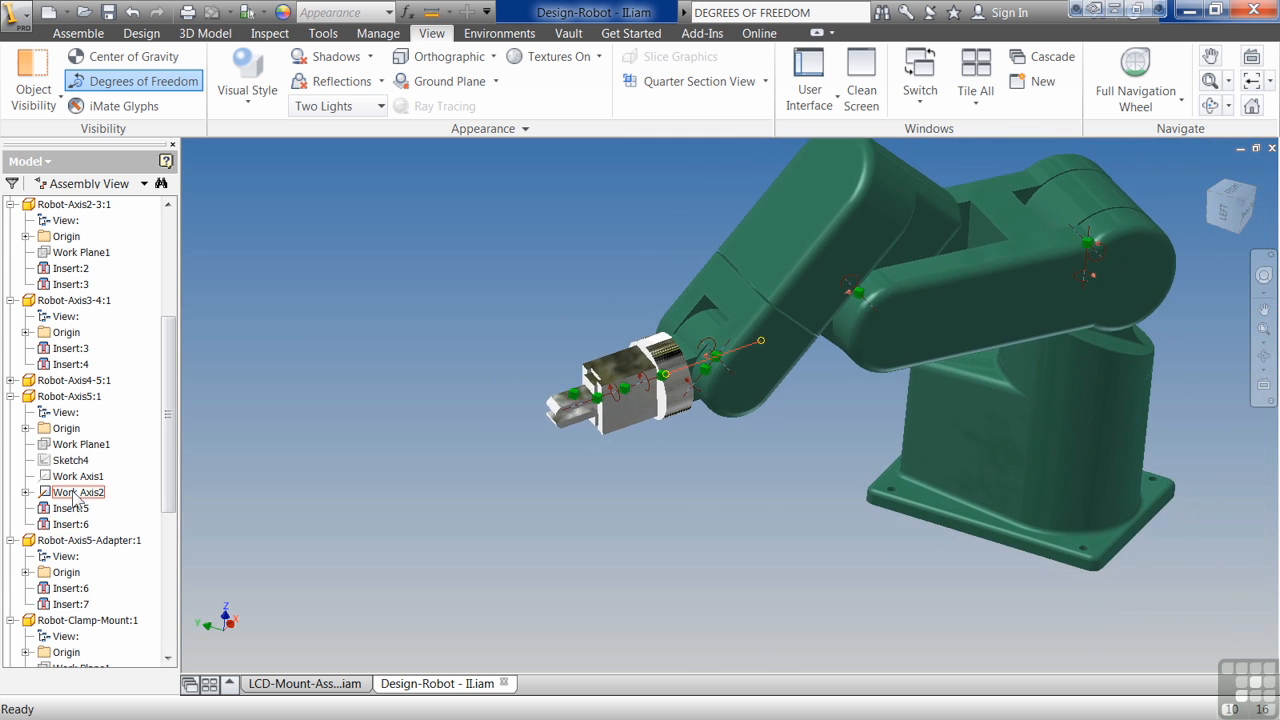
scroll(70, 488, up, 1)
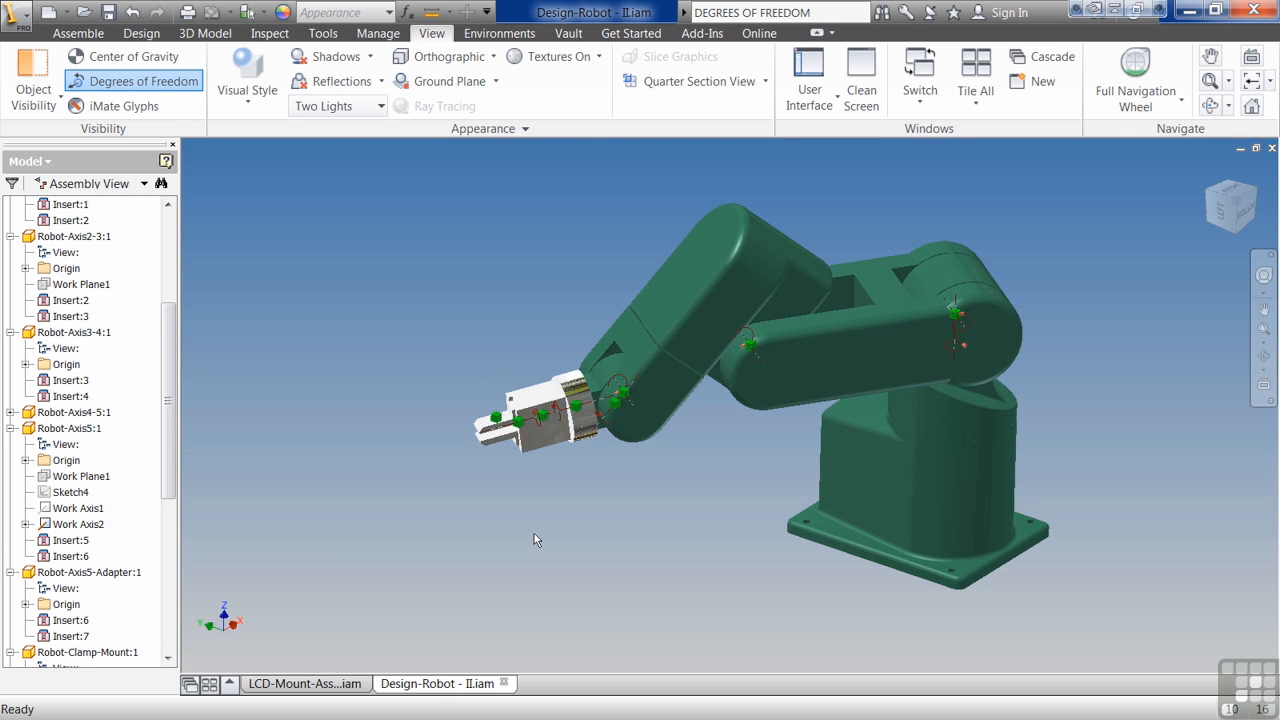
Review the Assembly, Motion and Transitional constraint types offered by the Constrain command without placing a constraint.
click(62, 34)
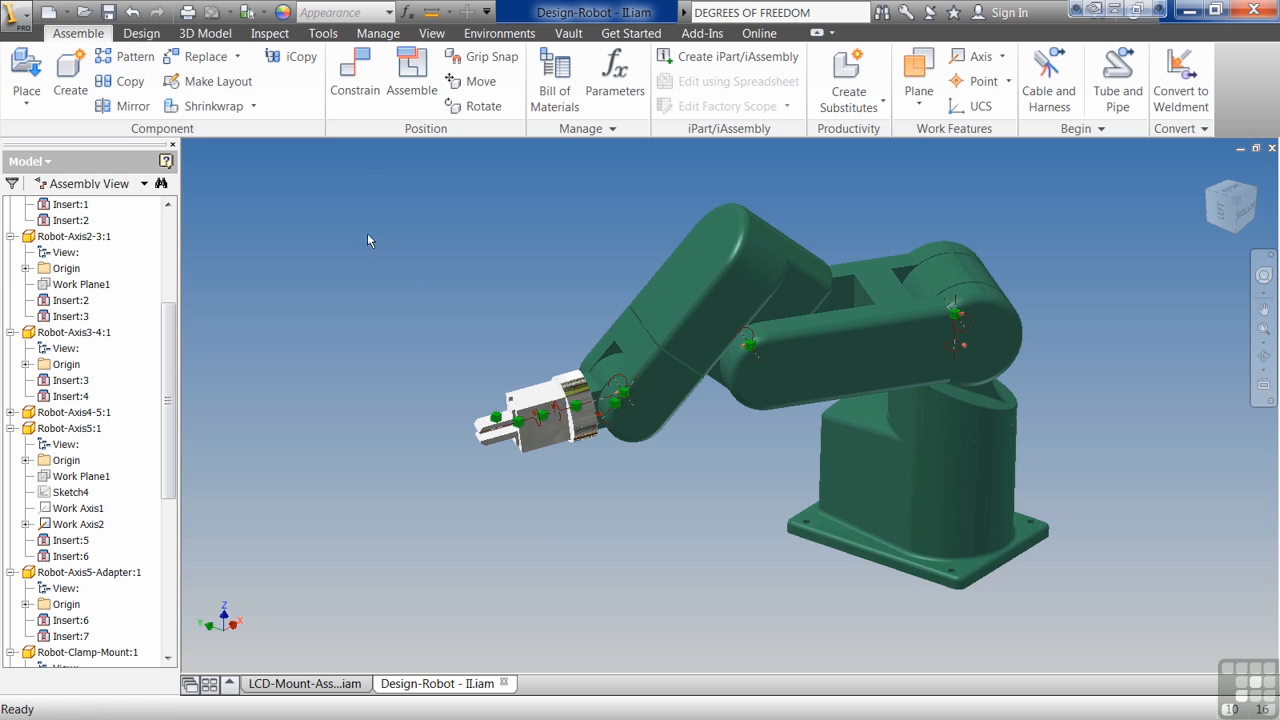
click(355, 75)
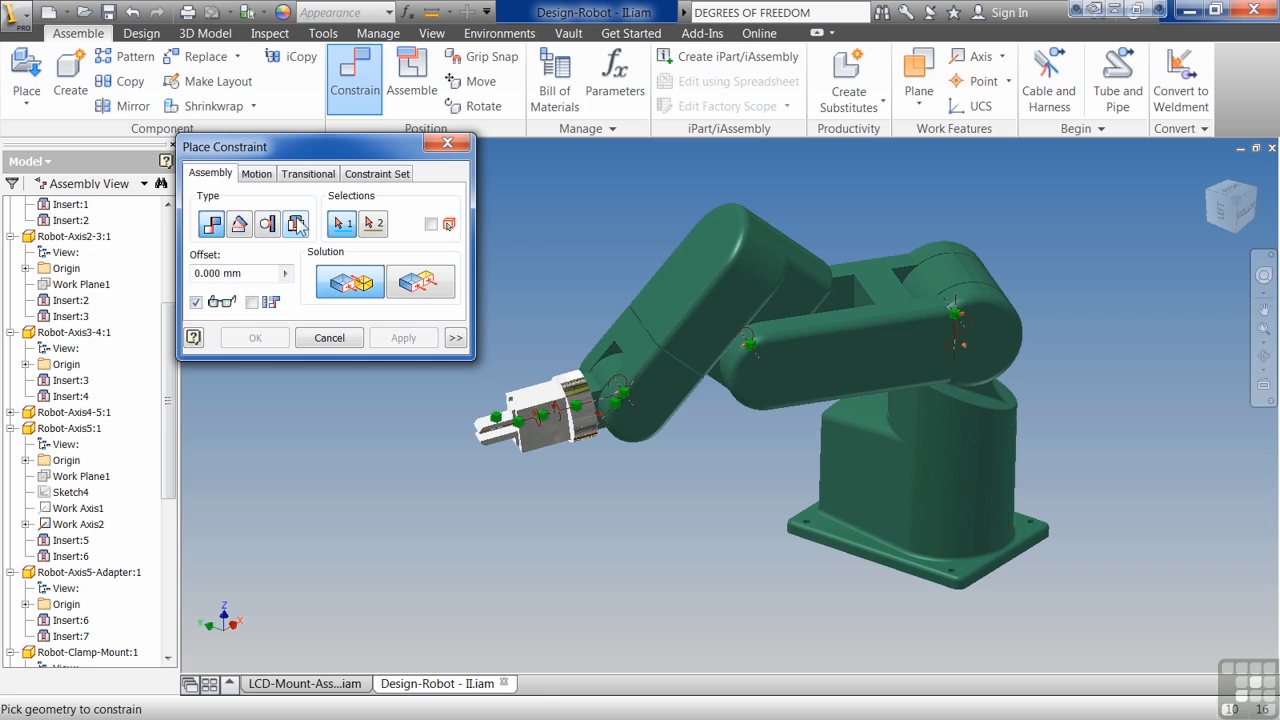
click(257, 176)
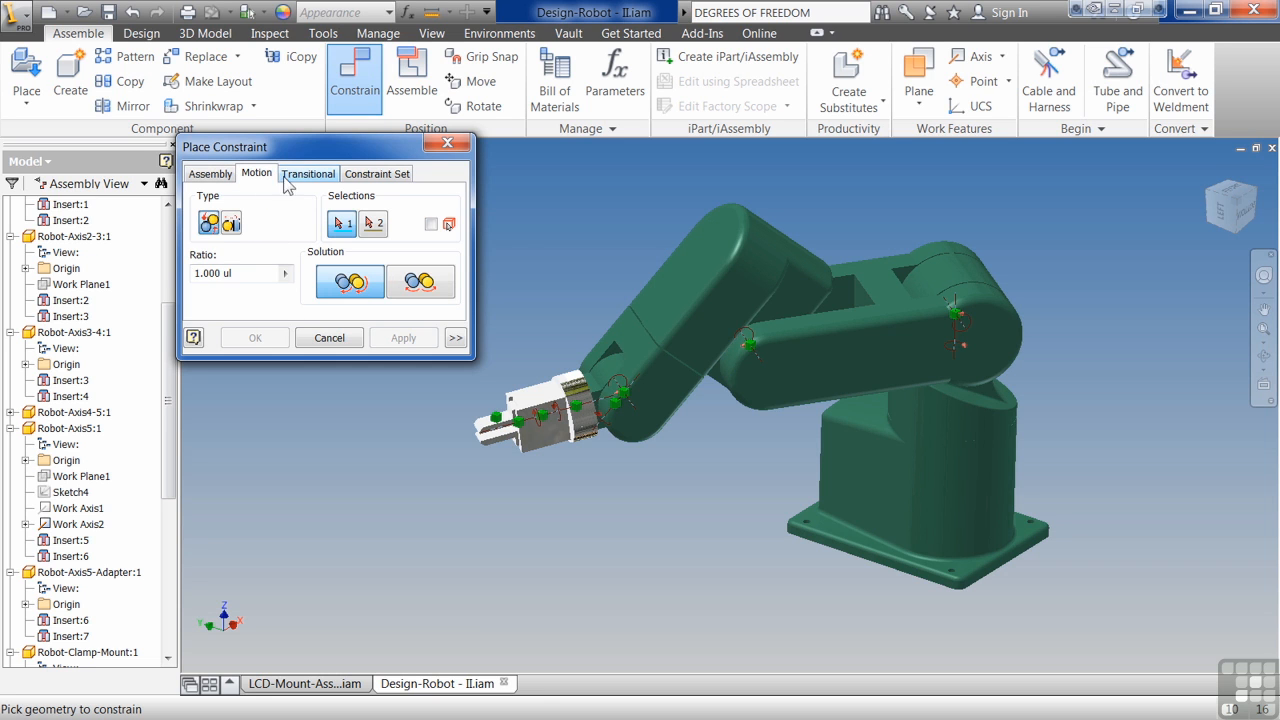
click(302, 176)
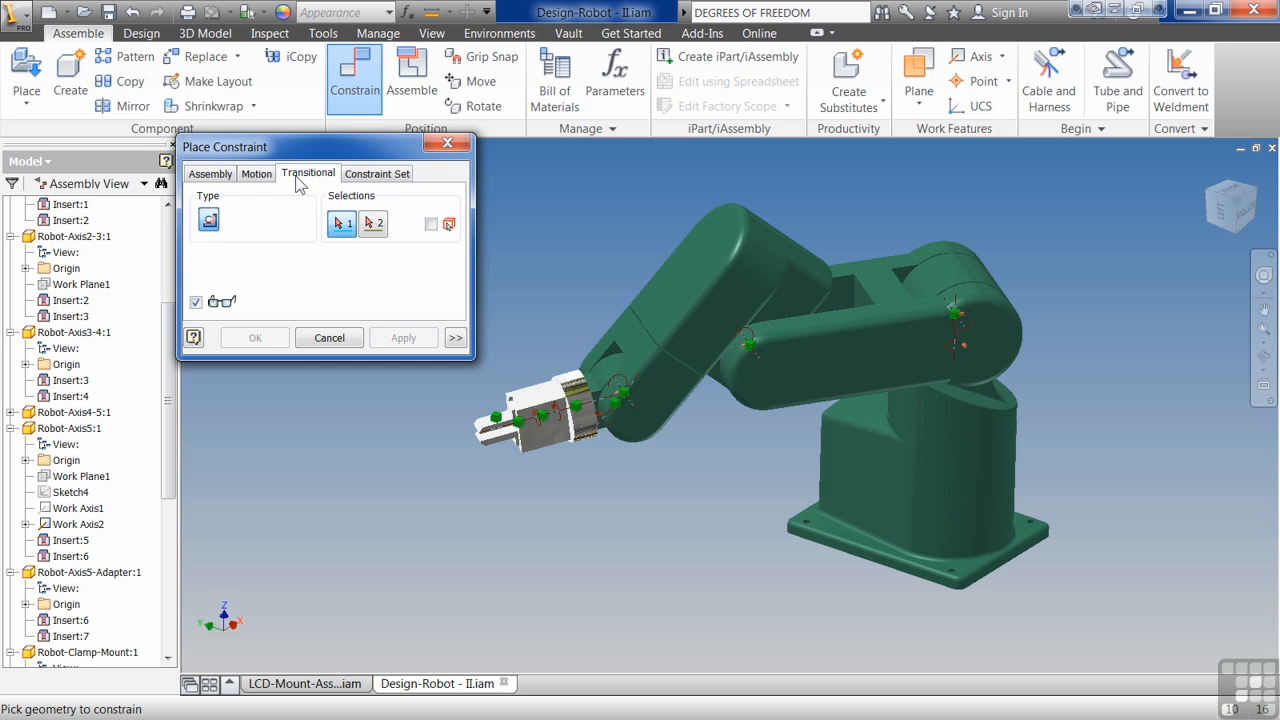
click(345, 340)
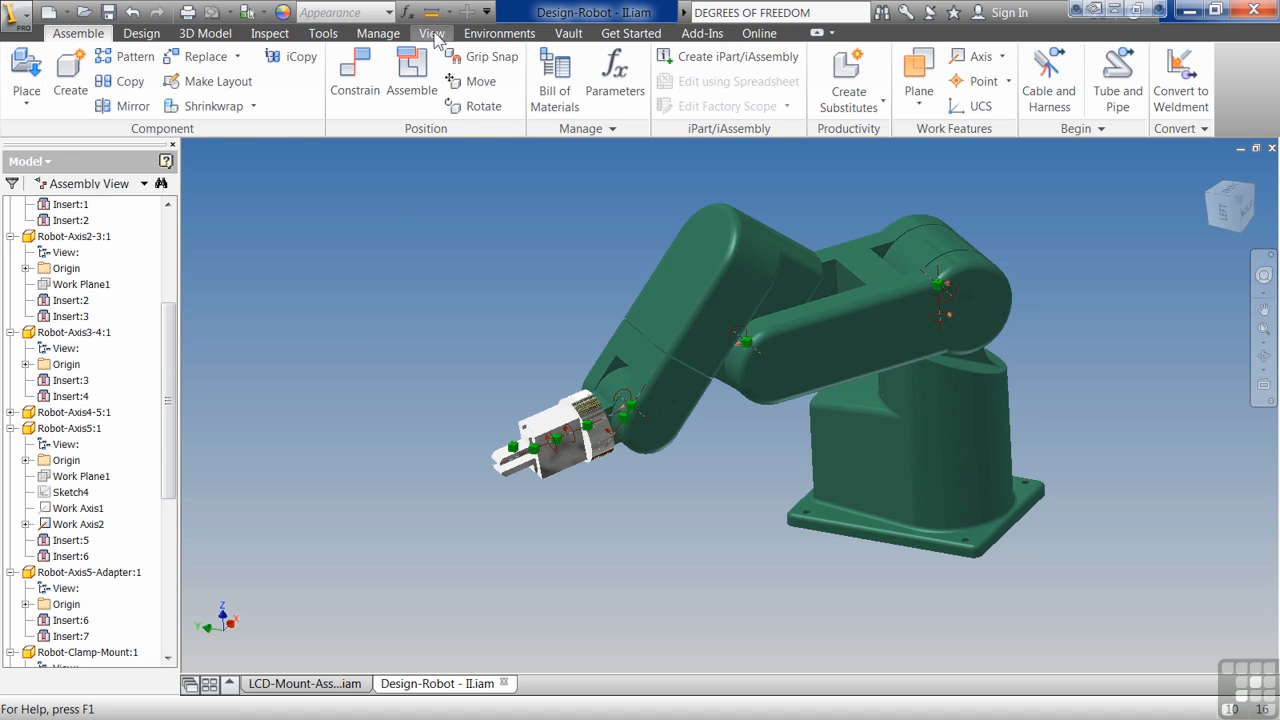
Hide the robot assembly's degrees-of-freedom symbols and show them again.
click(432, 33)
click(165, 84)
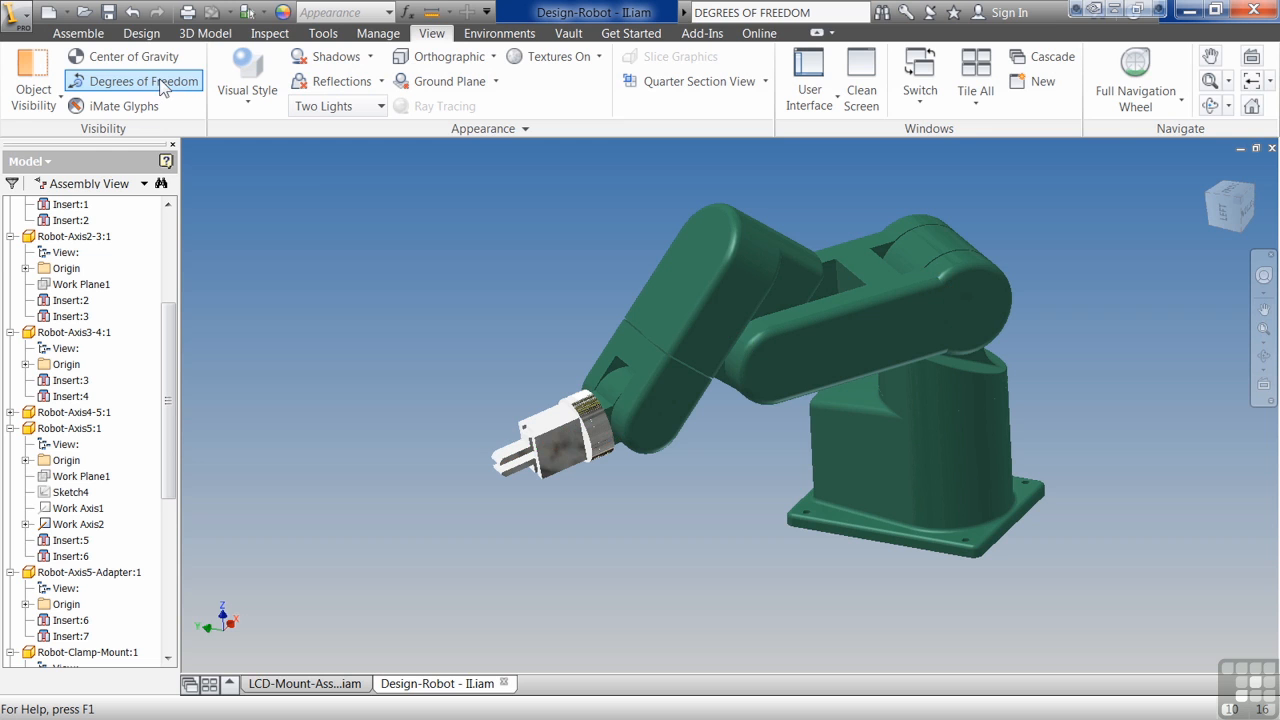
click(164, 85)
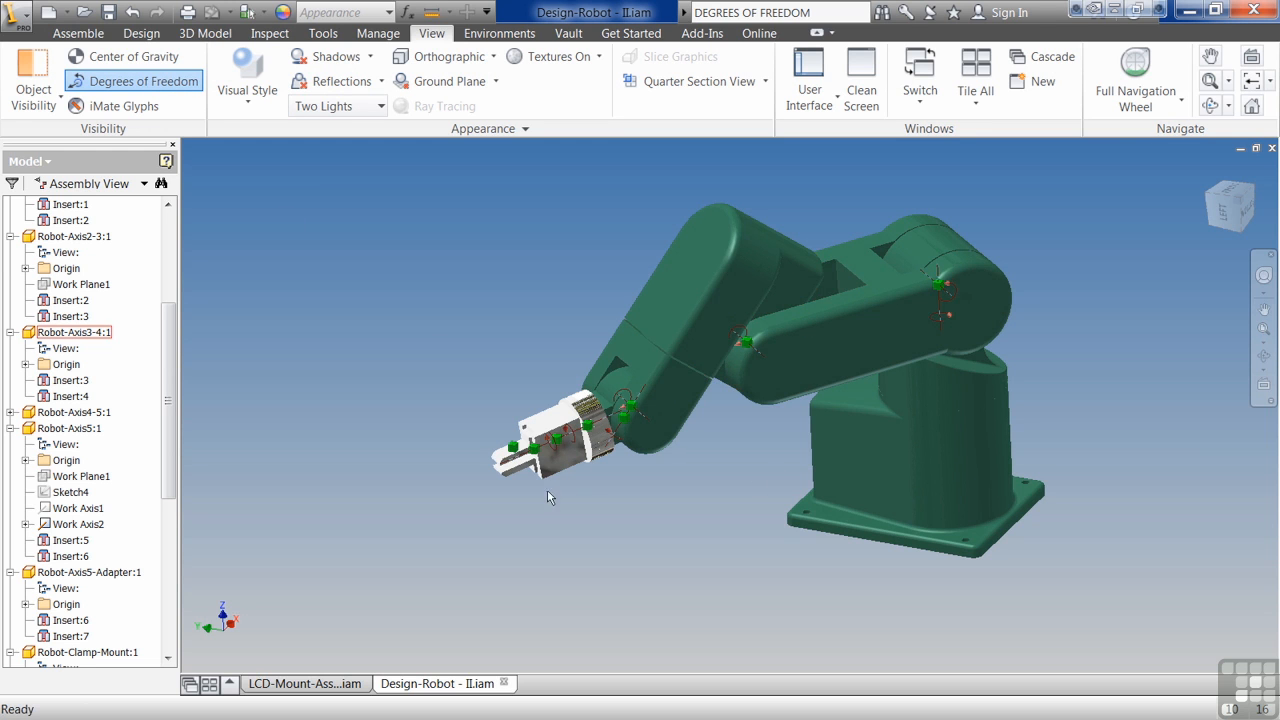
Place two unconstrained copies of Robot-Clamp.ipt in the empty space below the robot's gripper.
click(72, 33)
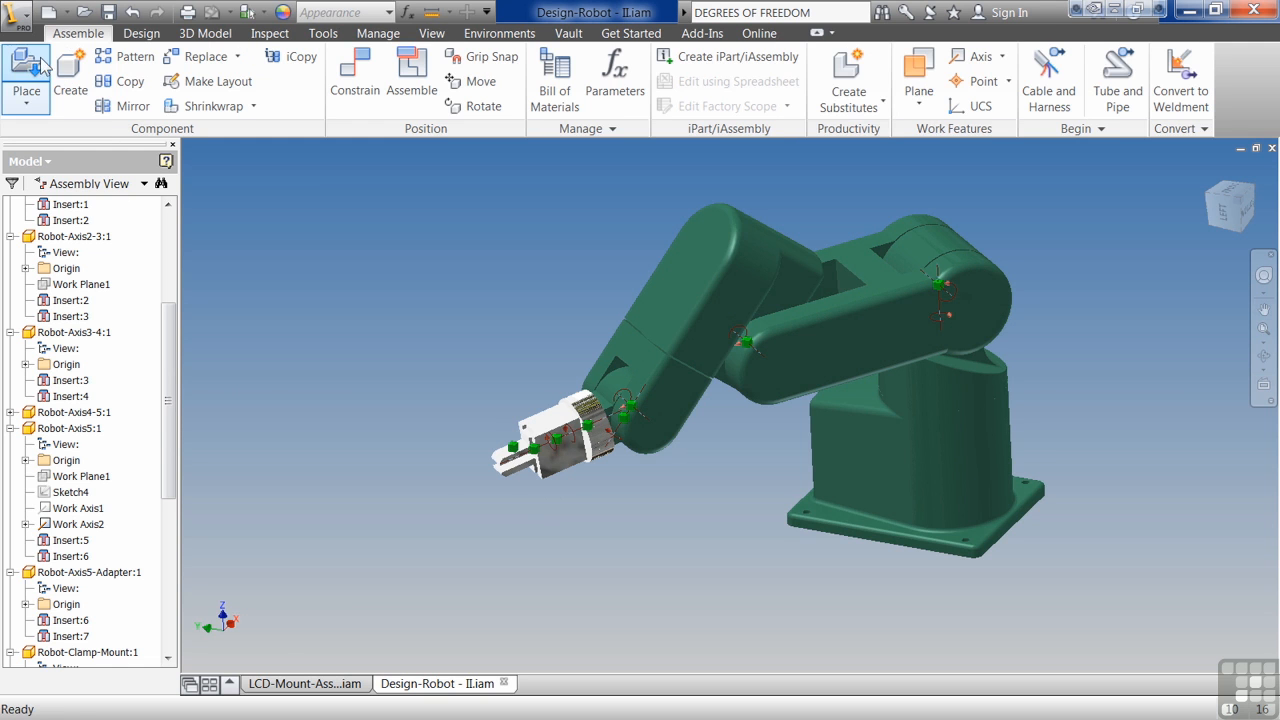
key(p)
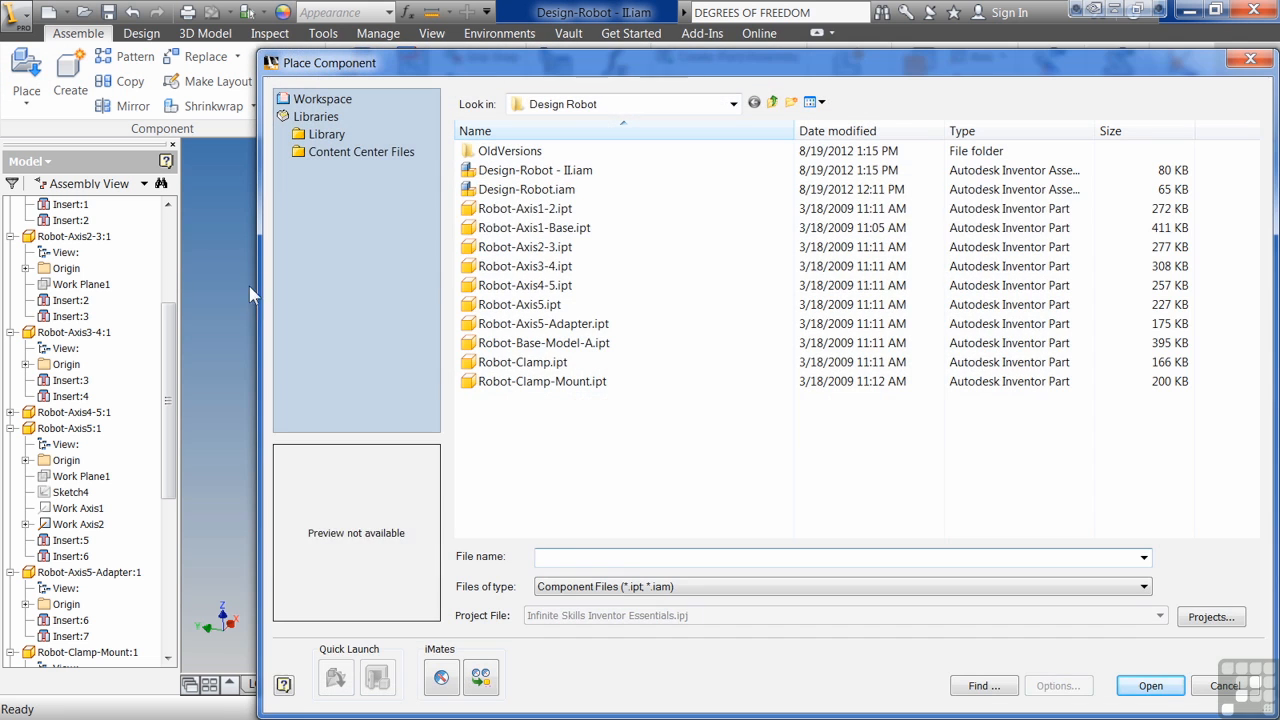
click(516, 209)
click(546, 362)
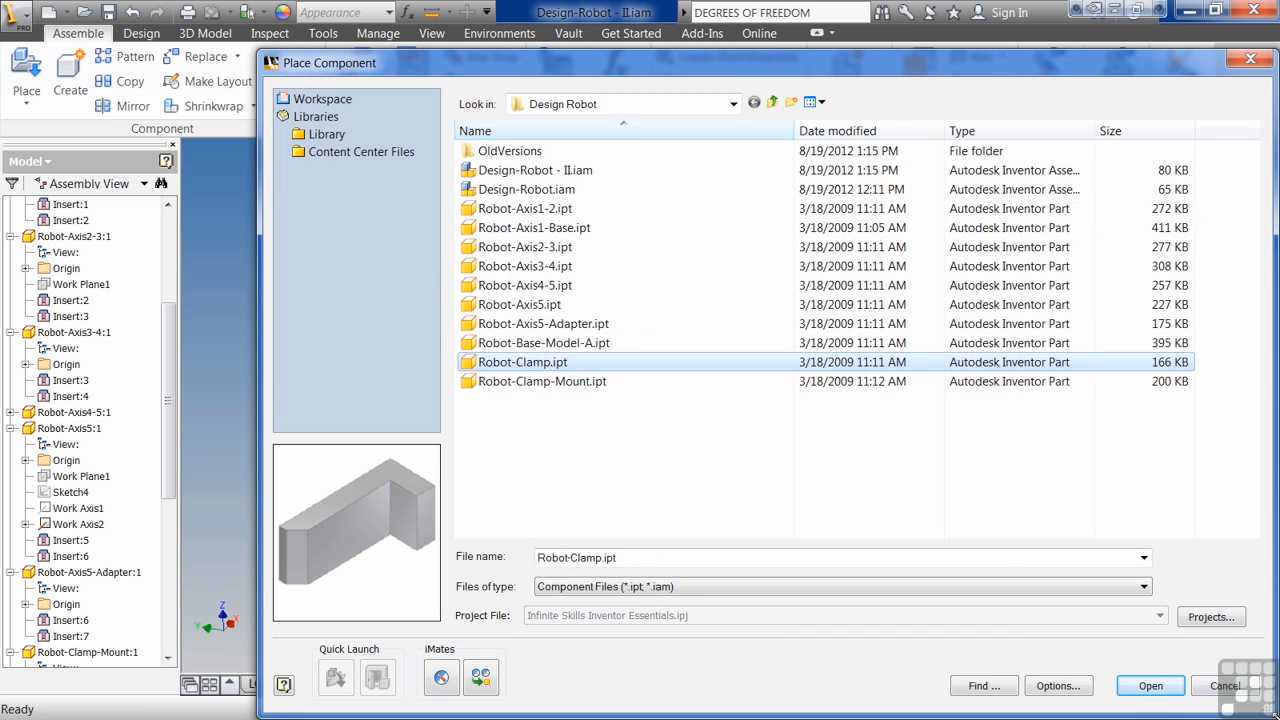
click(1150, 686)
click(645, 522)
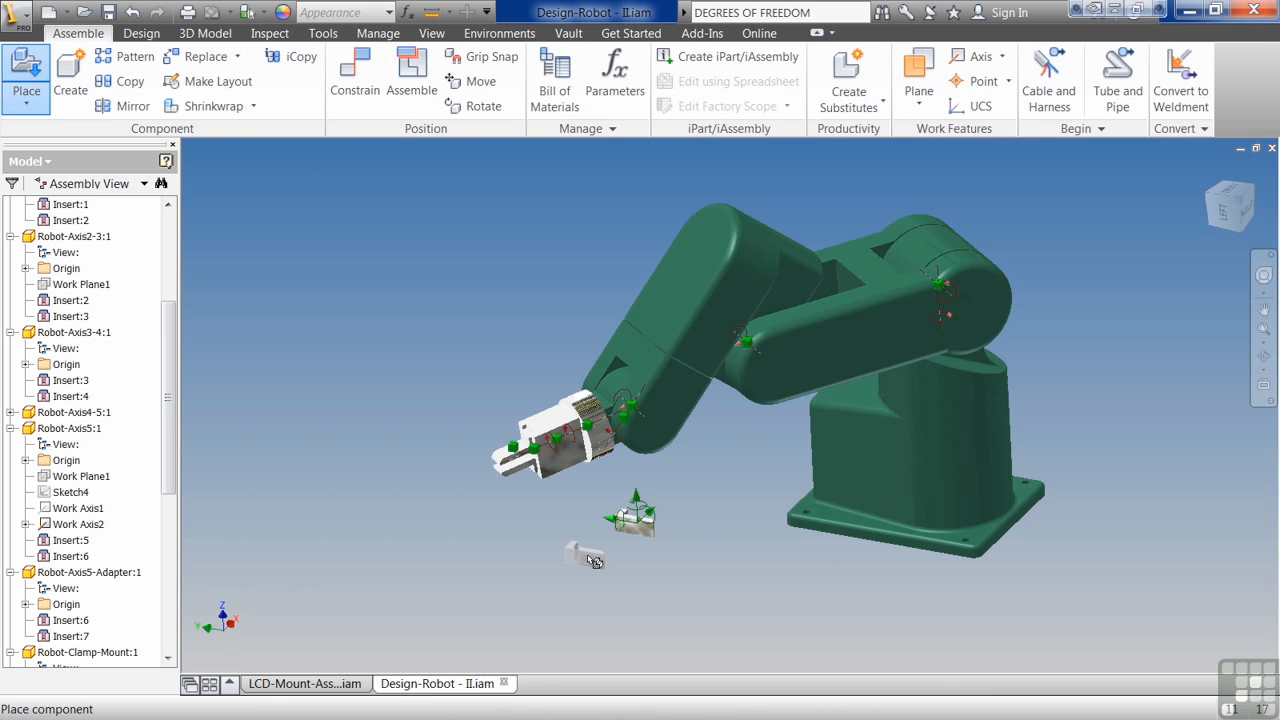
click(595, 552)
key(Escape)
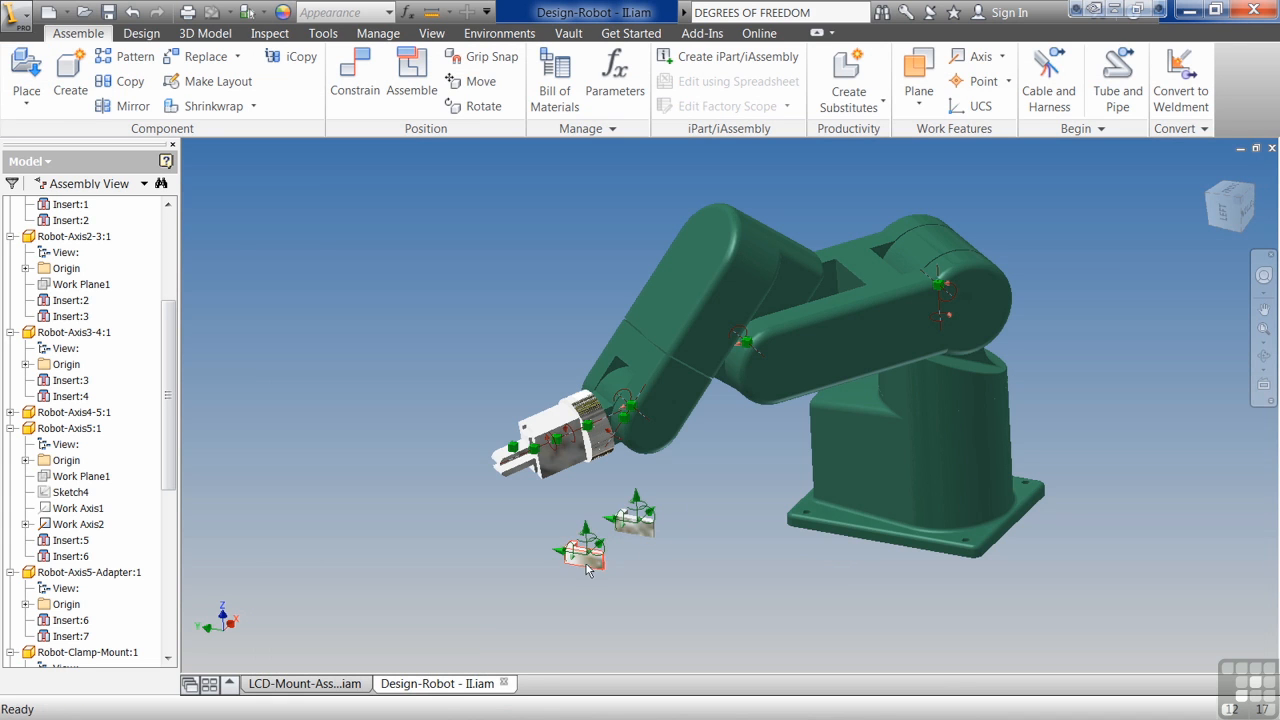
Move the two loose clamps into the open space beyond the gripper and swing the robot's constrained arm upward about its joints.
drag(582, 548, 416, 304)
drag(632, 514, 400, 406)
drag(622, 410, 563, 251)
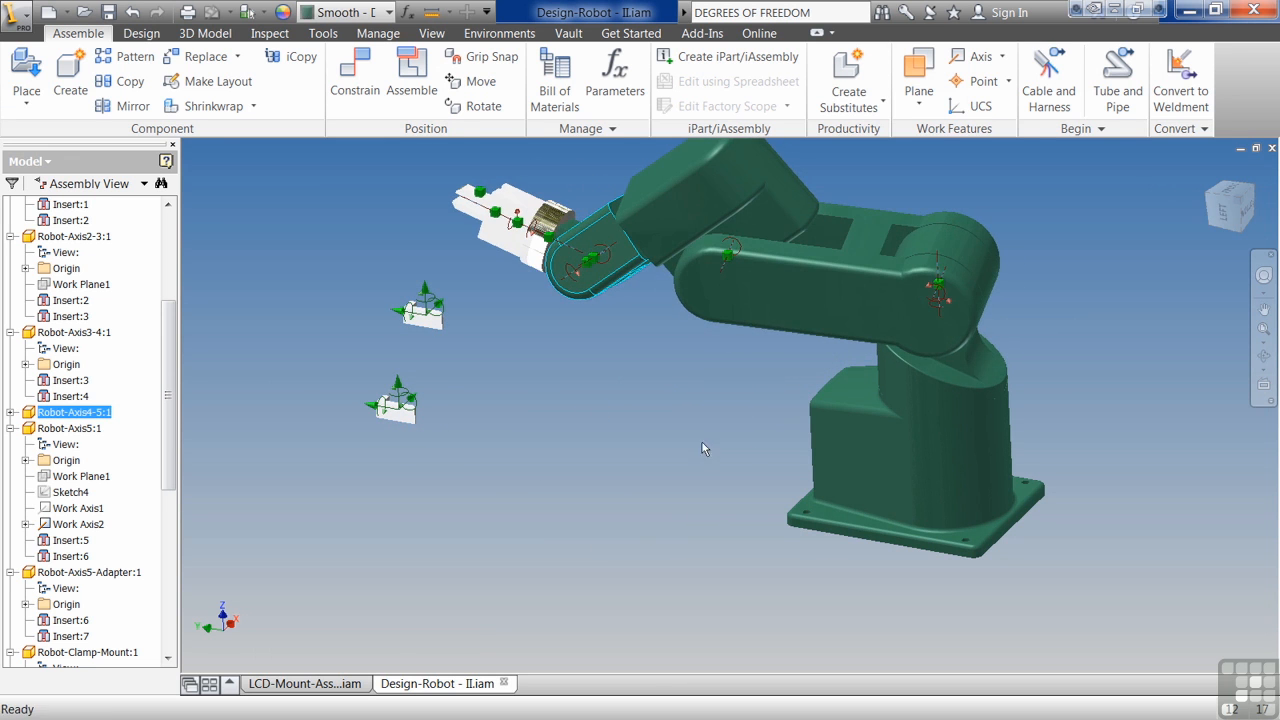
drag(930, 410, 875, 402)
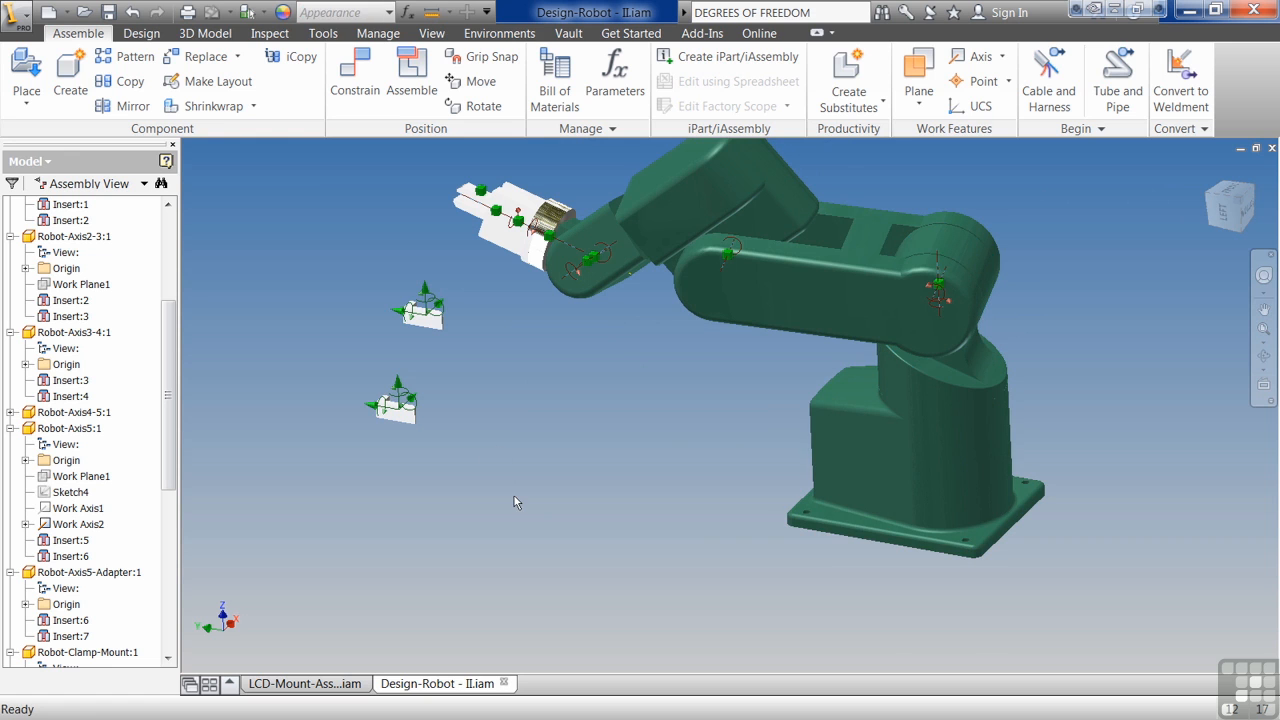